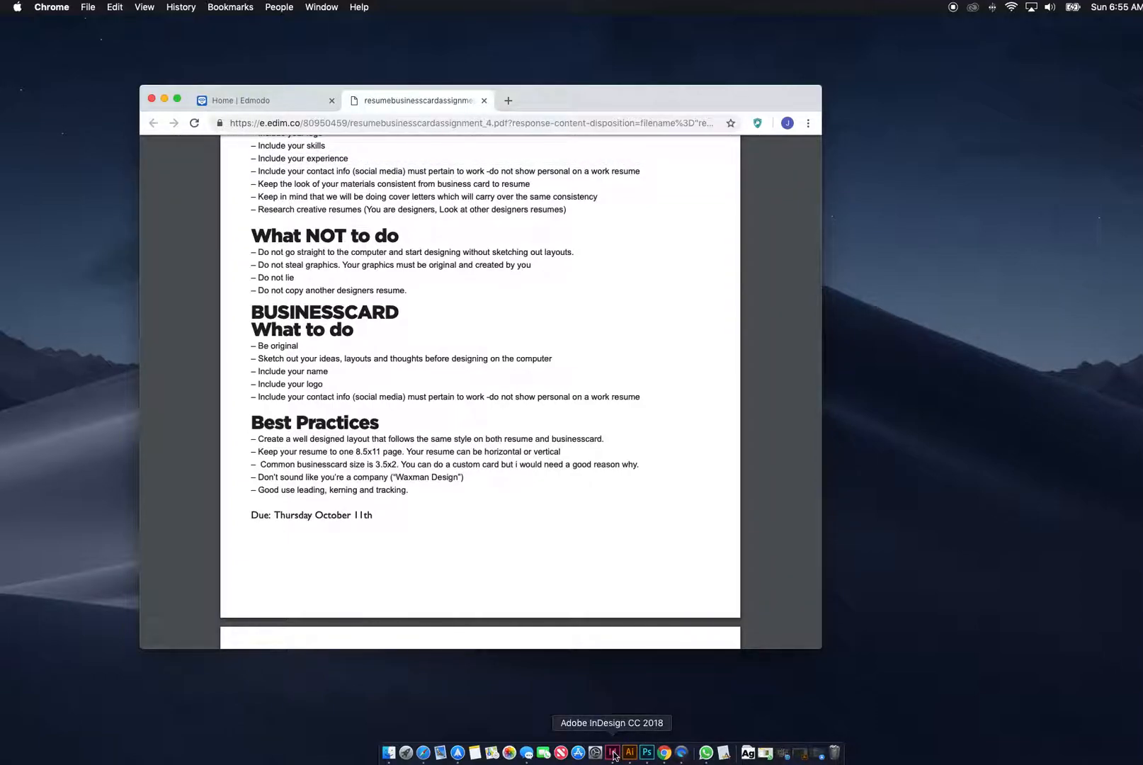
Switch to InDesign and create a new landscape document of 11 × 8.5 in with inches as the units.
click(613, 753)
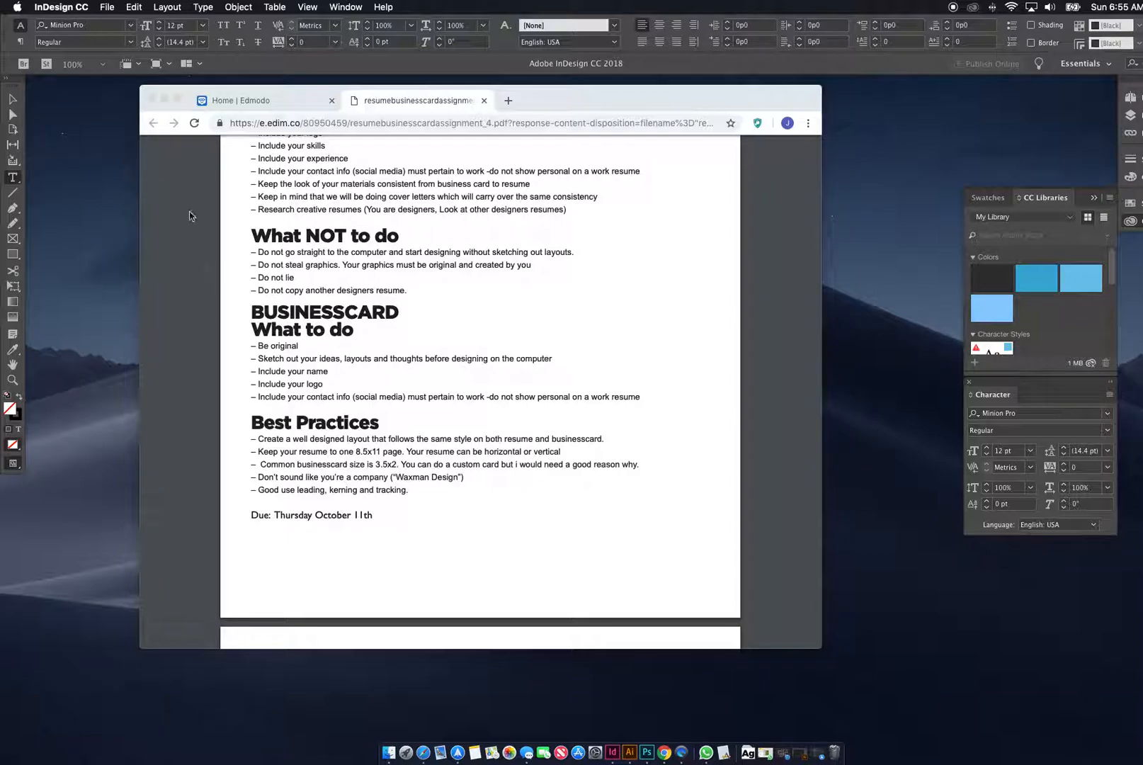
click(111, 6)
click(436, 195)
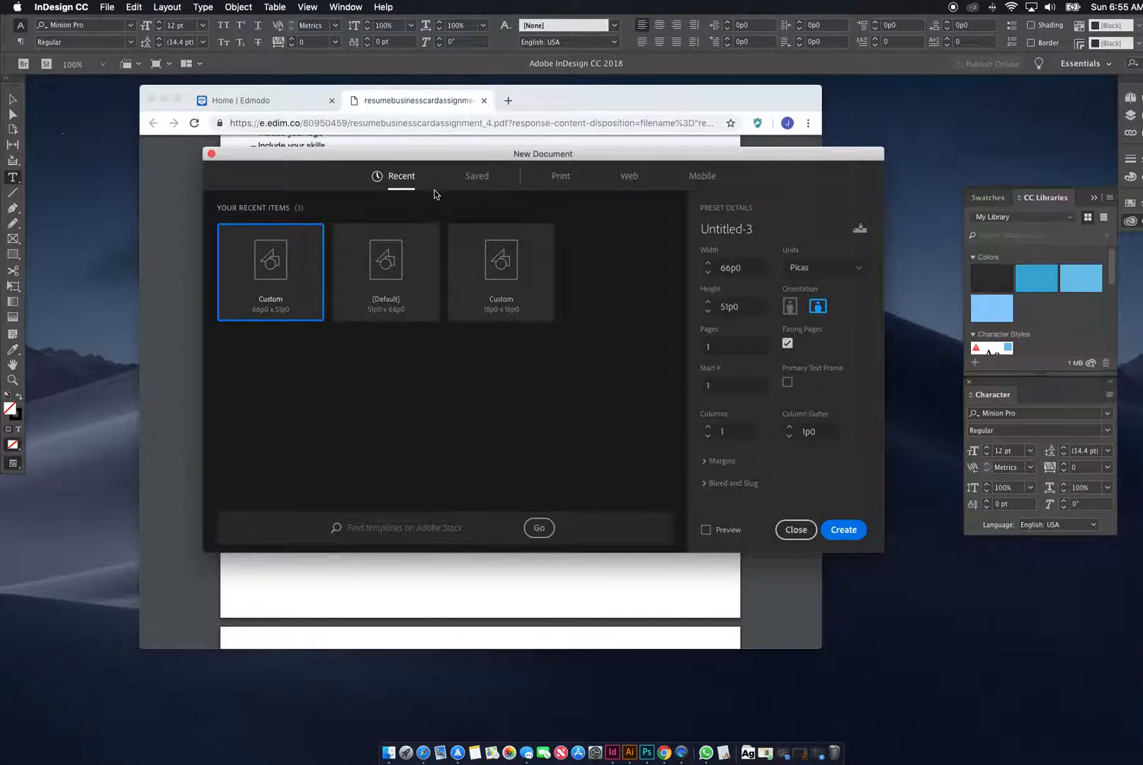
click(821, 268)
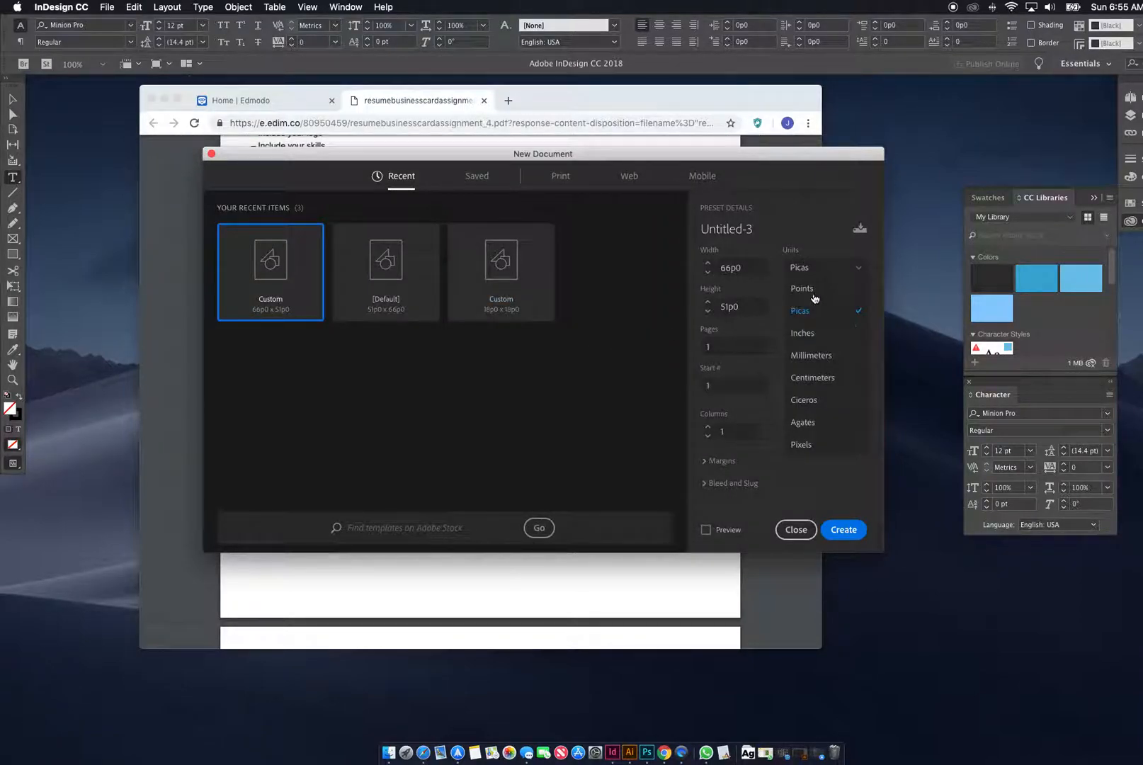
click(811, 335)
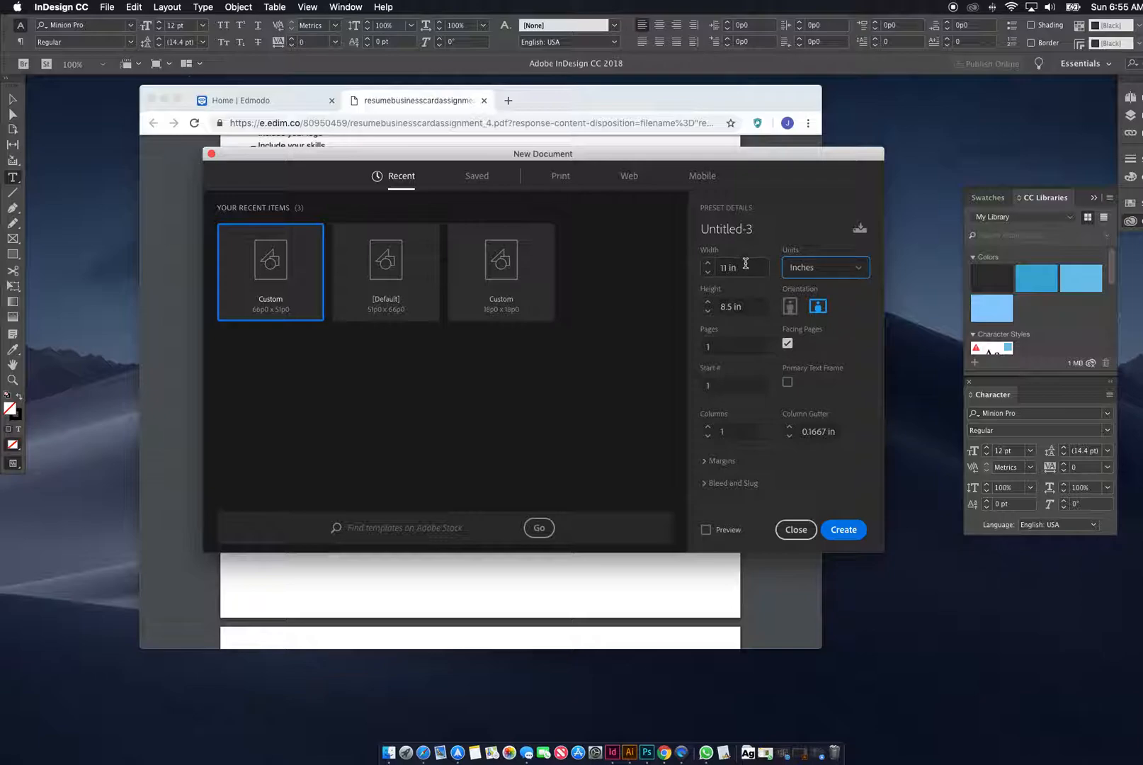
click(789, 306)
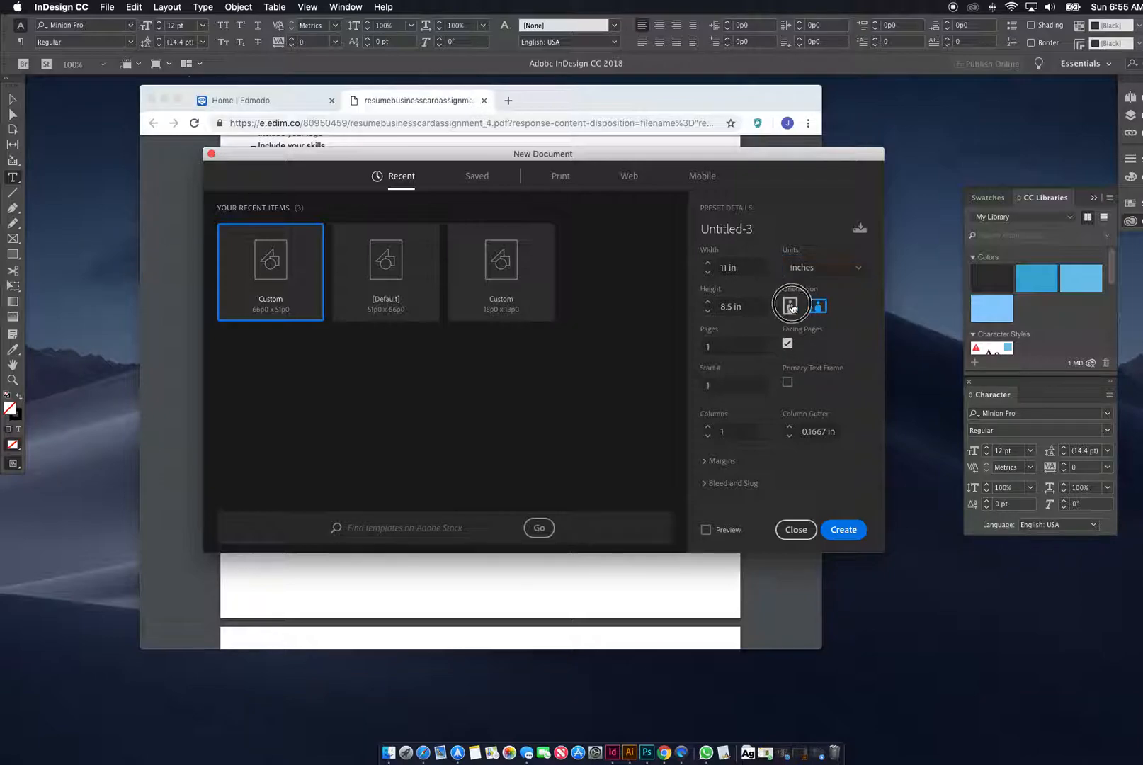
click(818, 306)
click(789, 306)
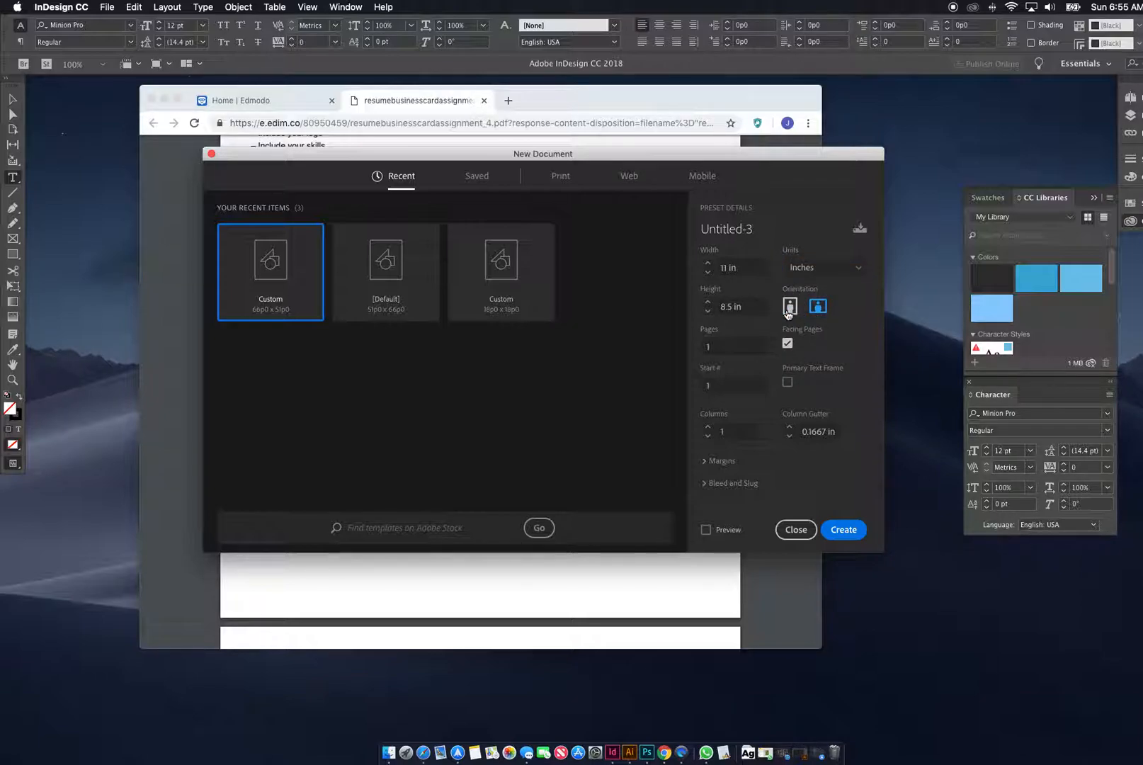
click(818, 308)
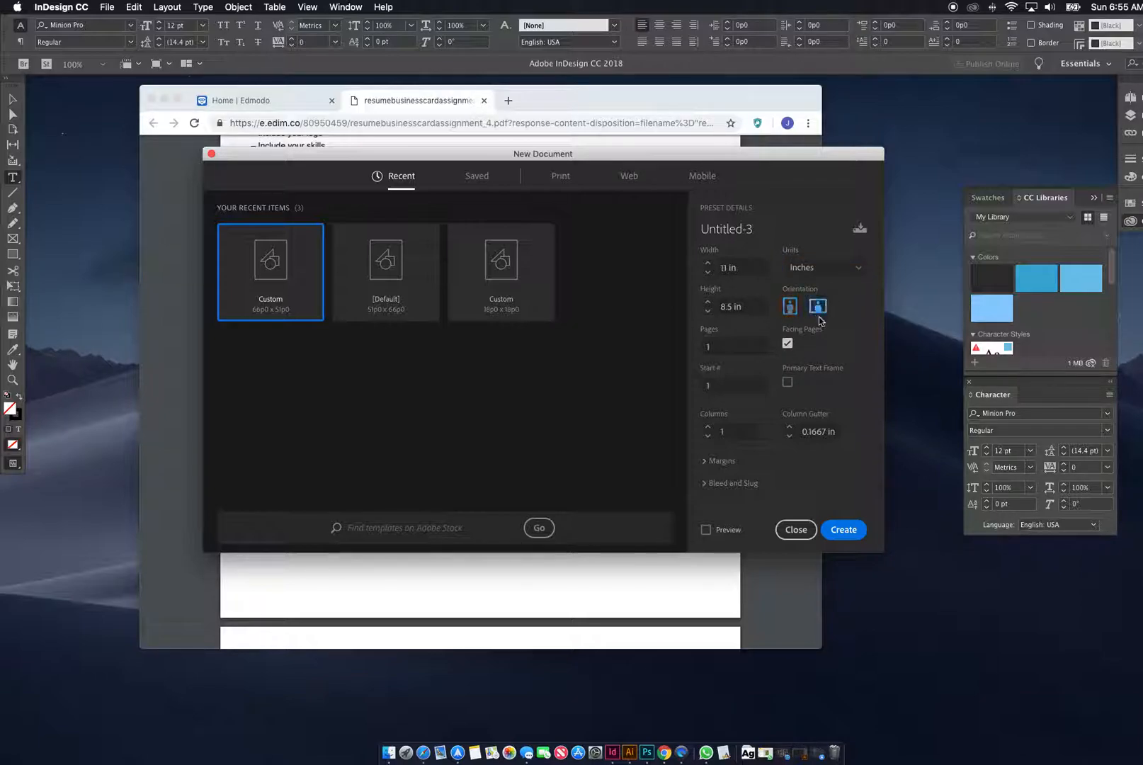
click(847, 531)
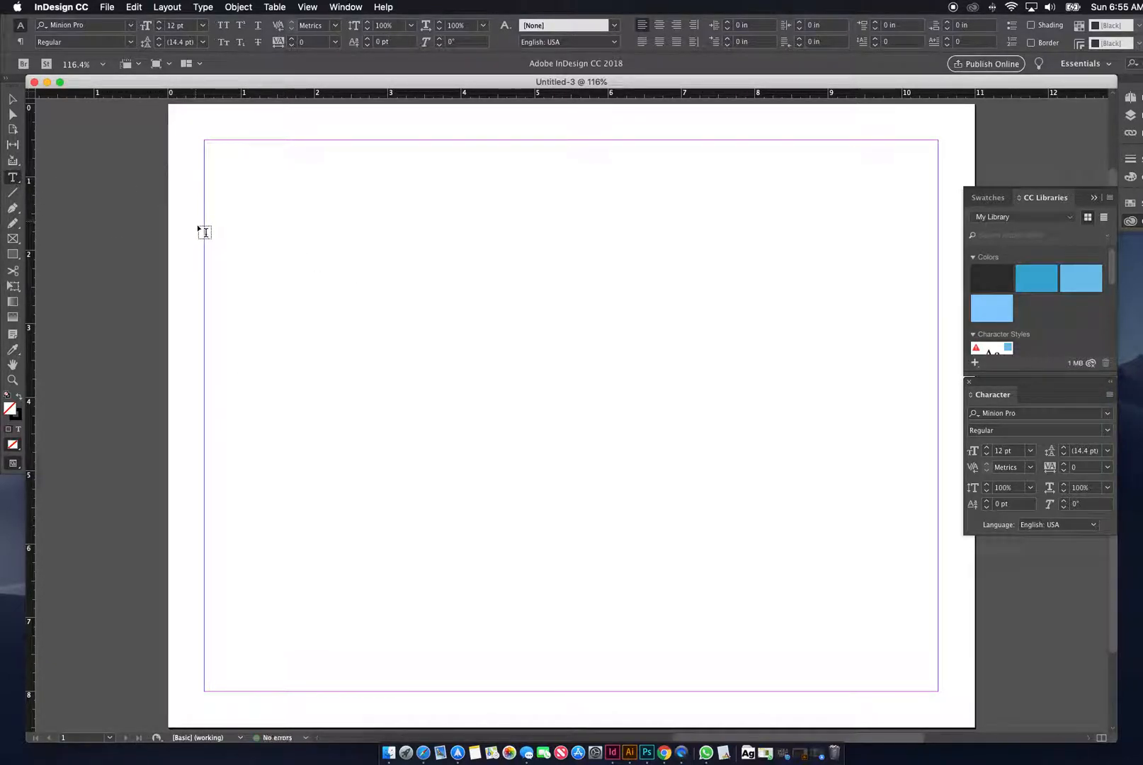
Draw a text frame about 2.63 × 6.125 in along the left margin, reaching down to the bottom margin.
click(205, 242)
drag(204, 242, 397, 690)
scroll(296, 390, right, 3)
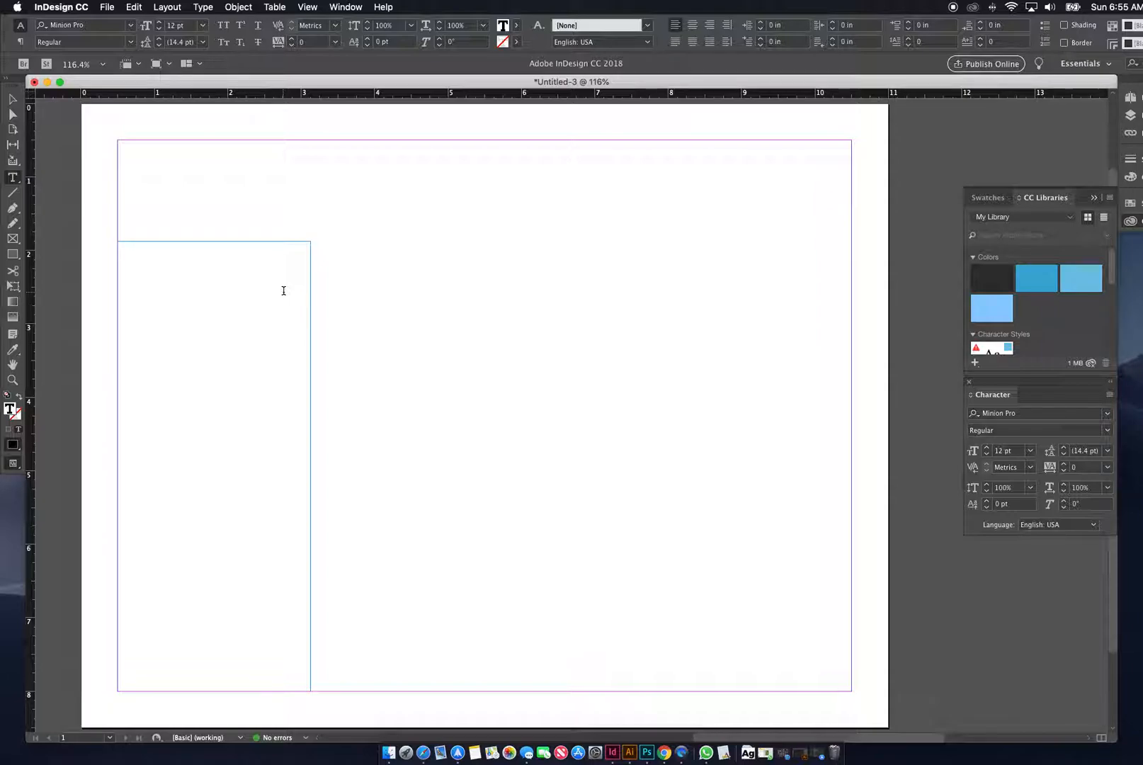
Enter "some type" in the text frame and repeat it by copying and pasting to build about four lines.
text(some type)
key(super+a)
key(super+c)
key(super+v)
key(super+v)
key(super+v)
key(super+v)
key(super+v)
key(super+v)
key(super+v)
key(super+v)
key(super+v)
key(super+v)
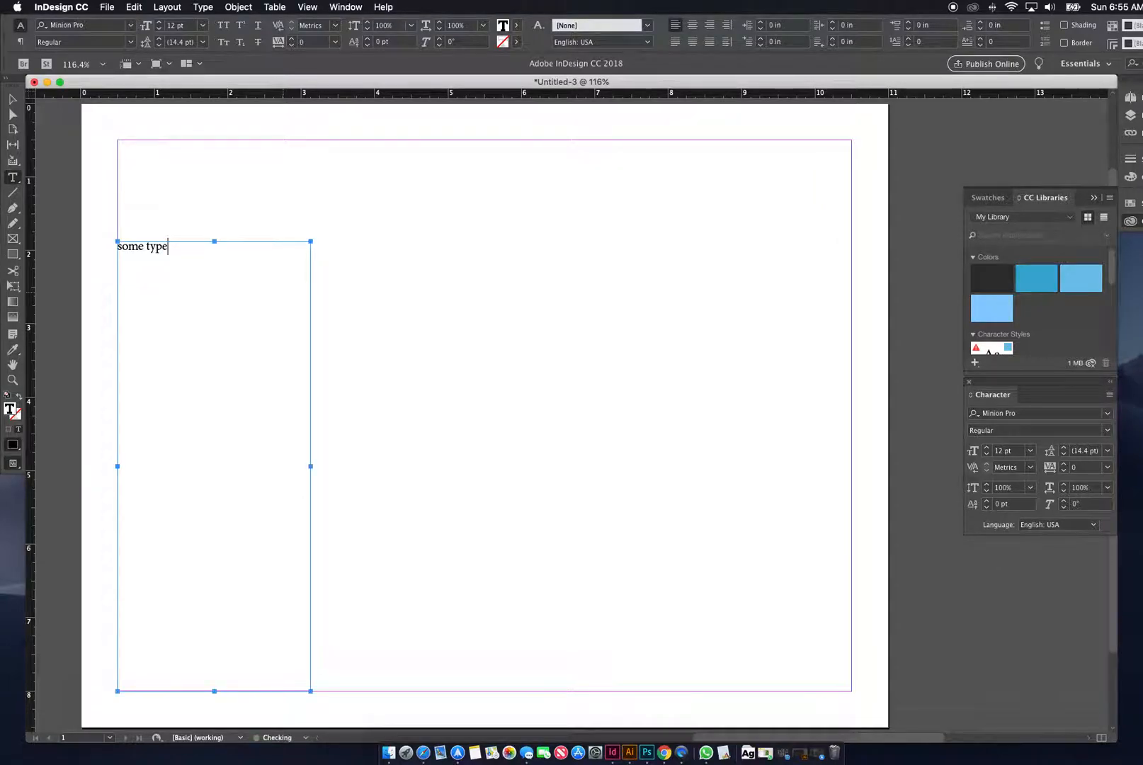
key(super+v)
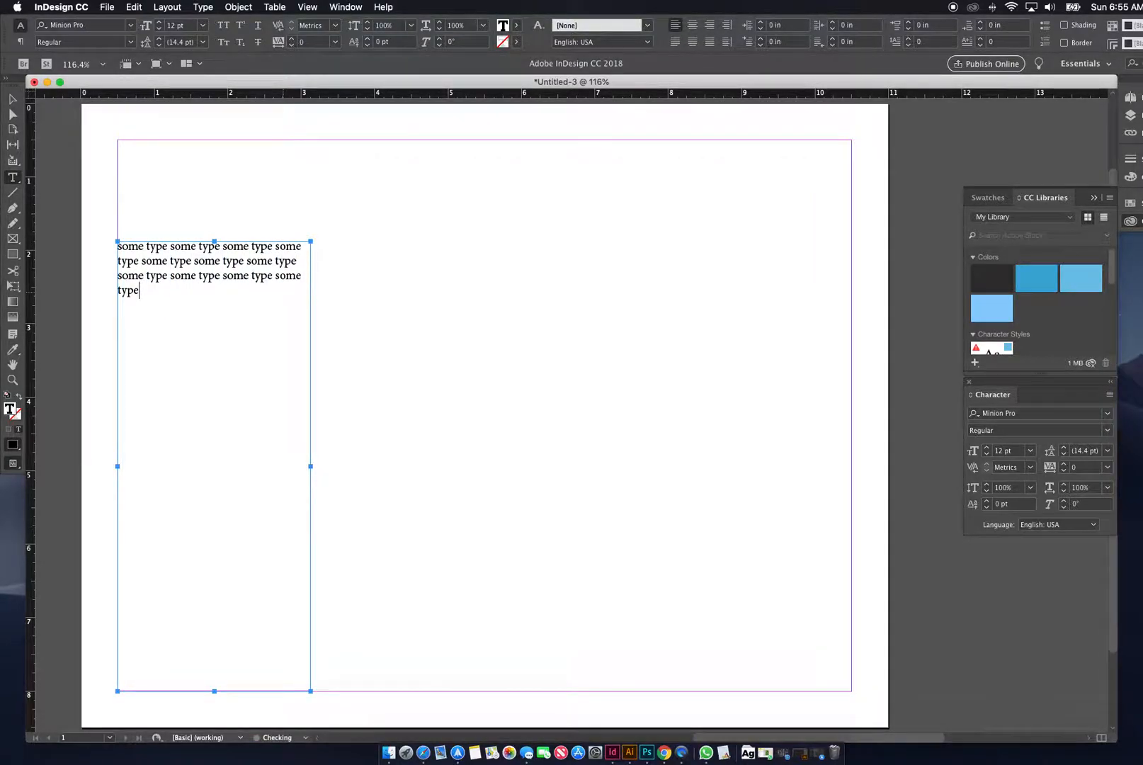
Copy the whole text block and paste it repeatedly until the column is filled down to the bottom margin.
key(super+a)
key(super+c)
key(super+v)
key(super+v)
key(super+v)
key(super+v)
key(super+v)
key(super+v)
key(super+v)
key(super+v)
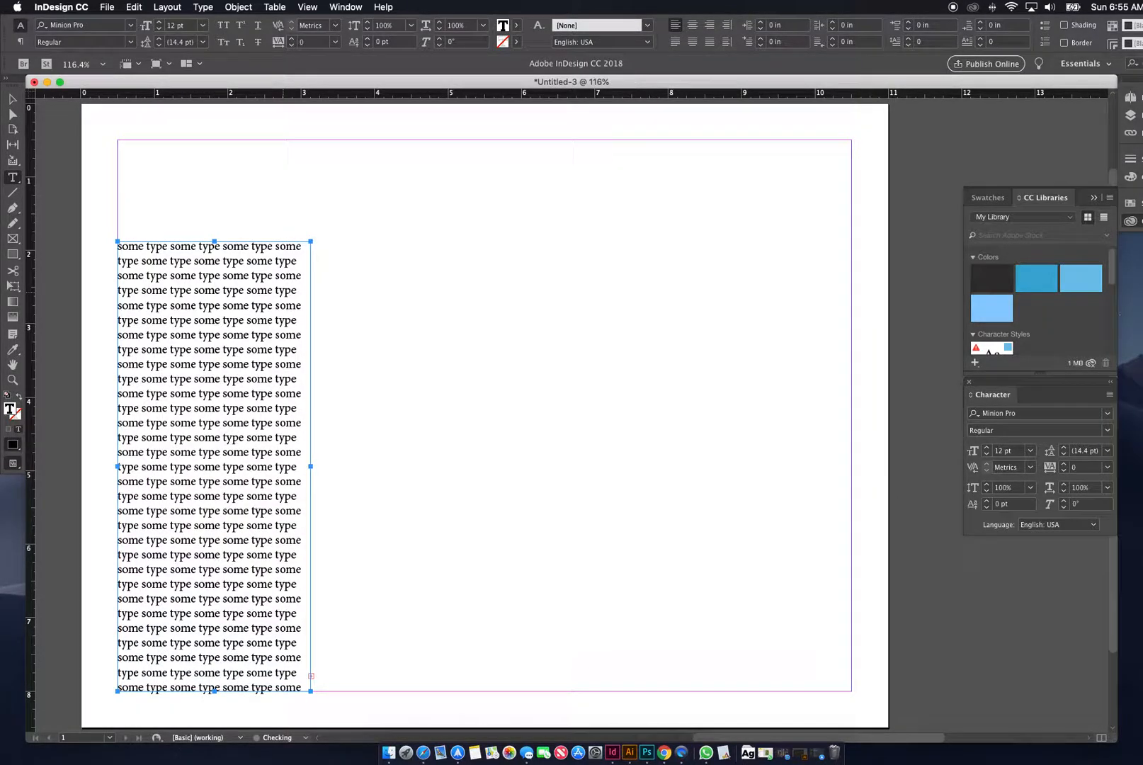
Try center, right, full-justify and left-justify alignment on the frame's text, and return all of it to left alignment.
key(super+a)
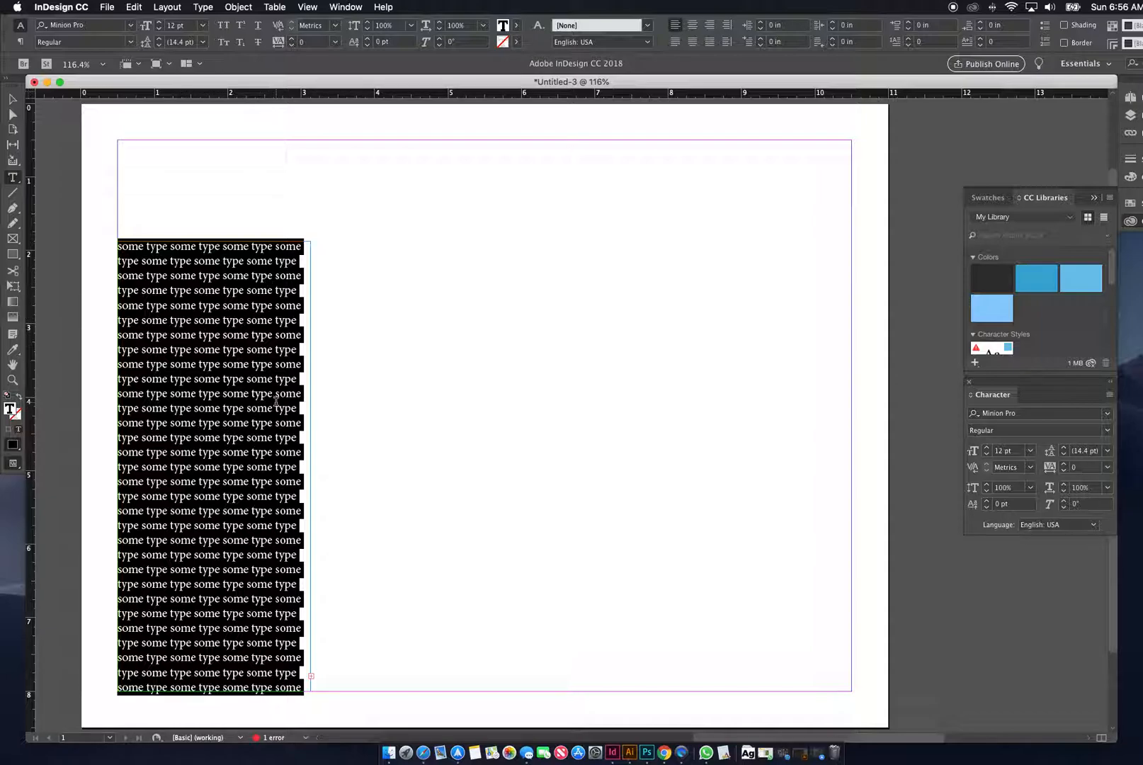
click(692, 27)
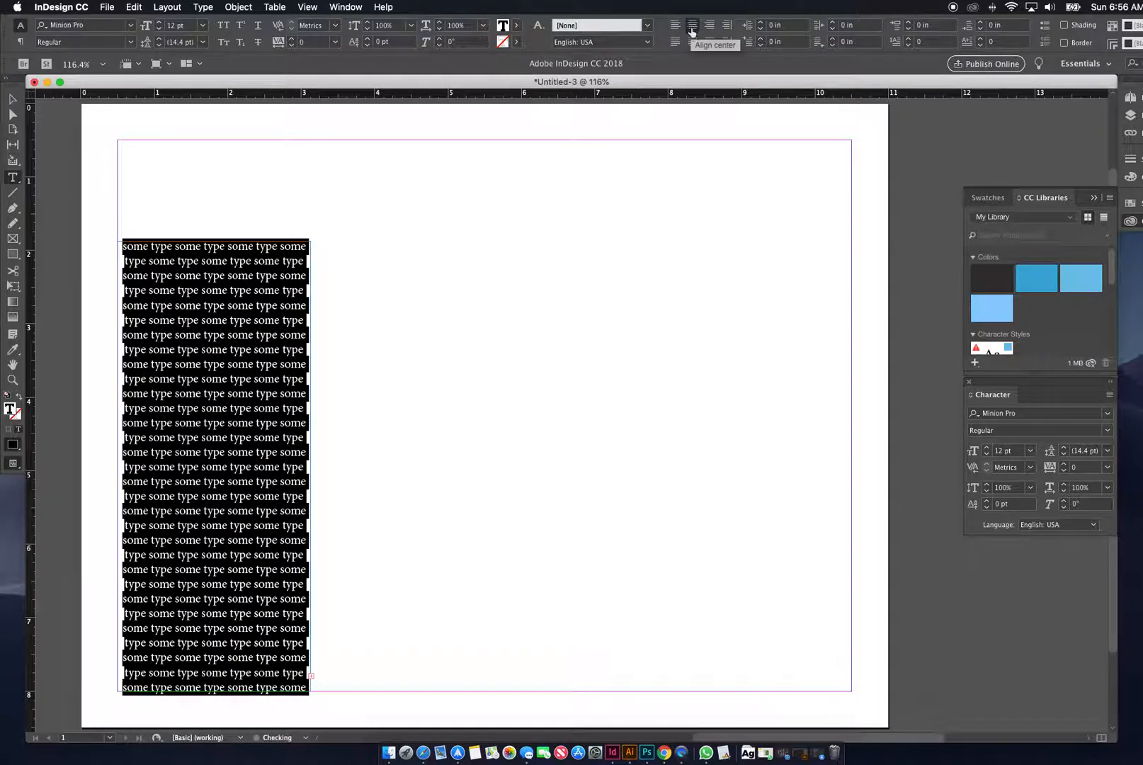
click(709, 27)
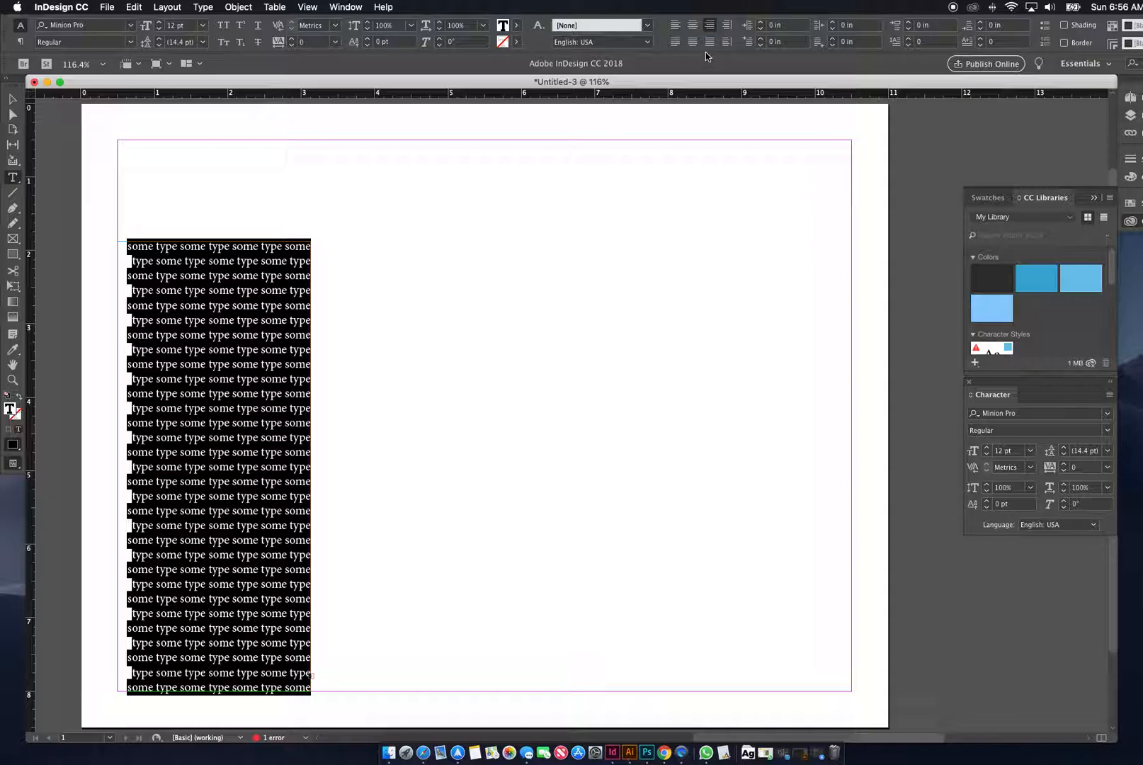
click(709, 44)
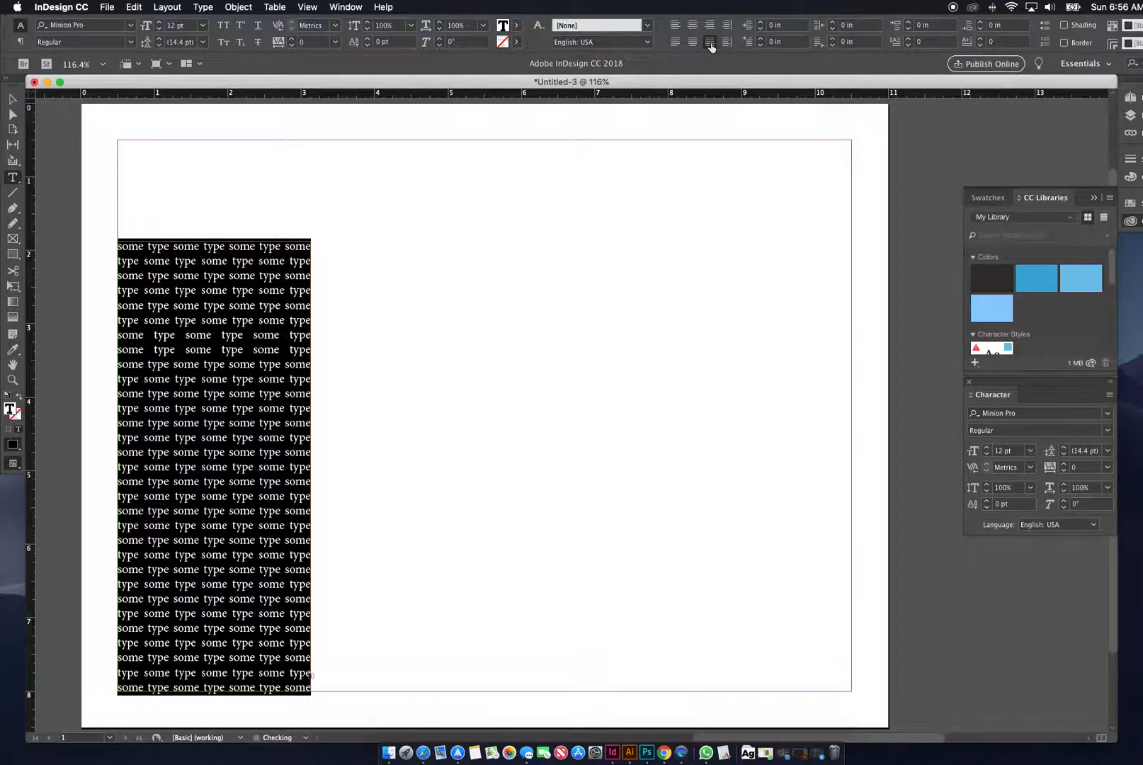
click(265, 368)
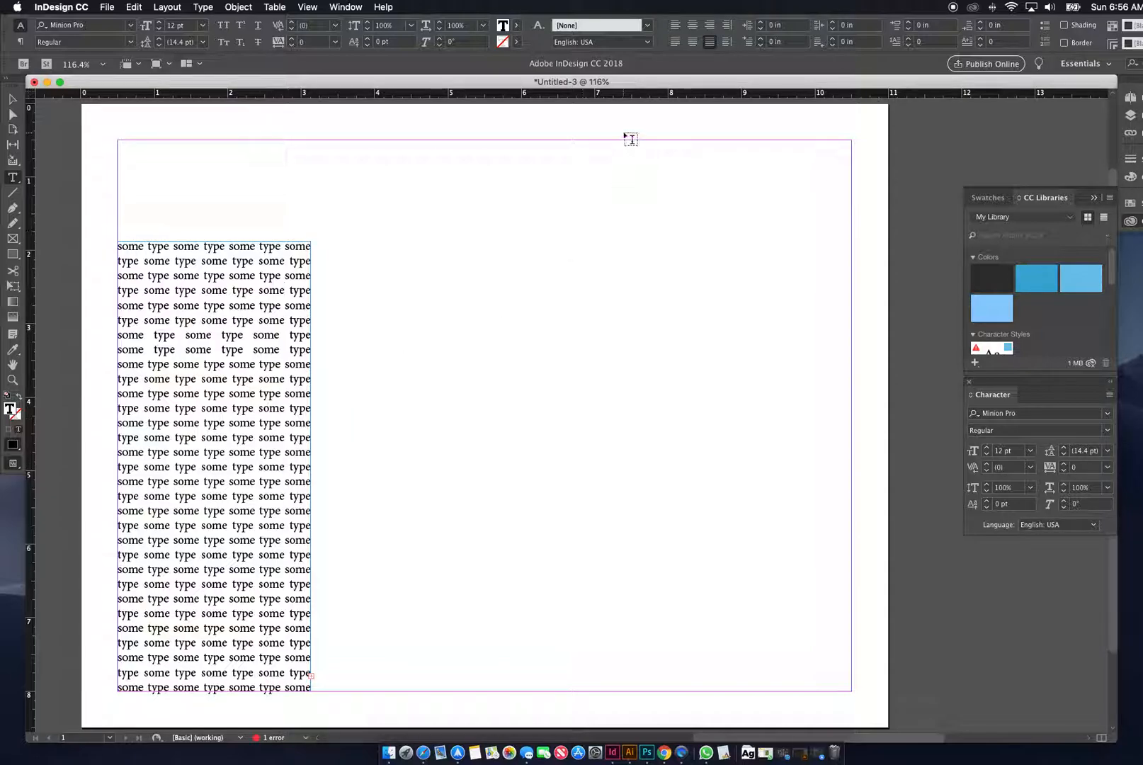
click(675, 42)
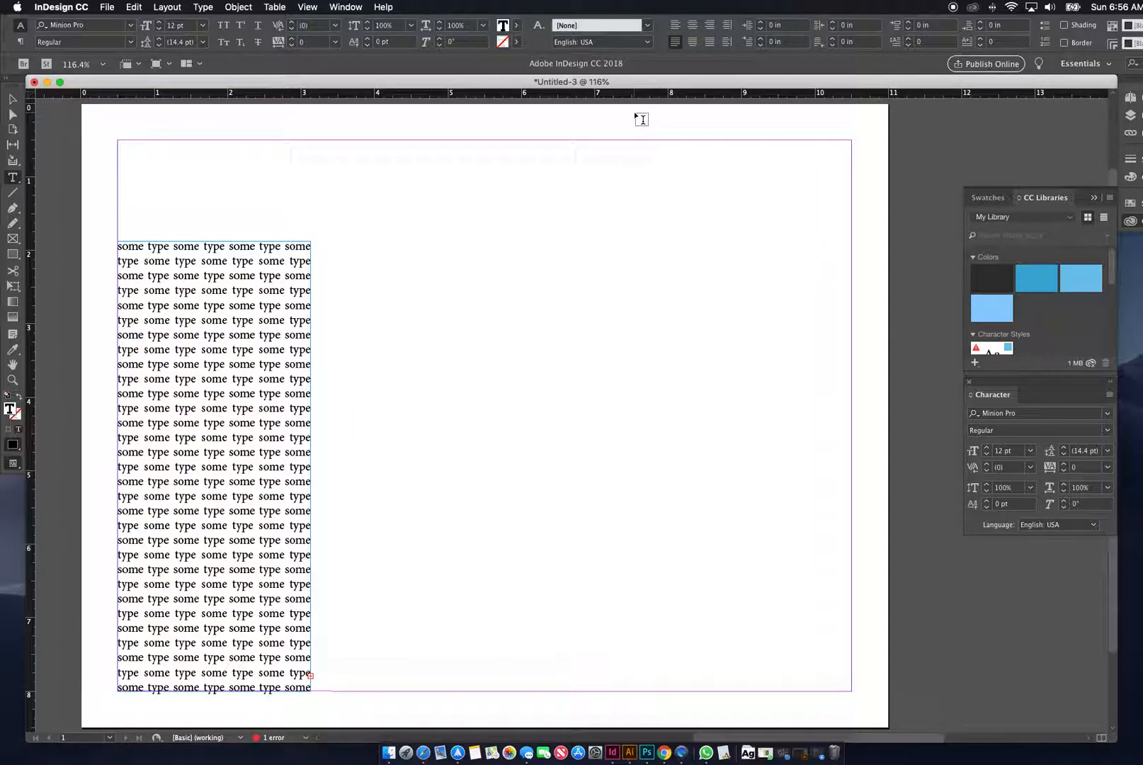
key(super+a)
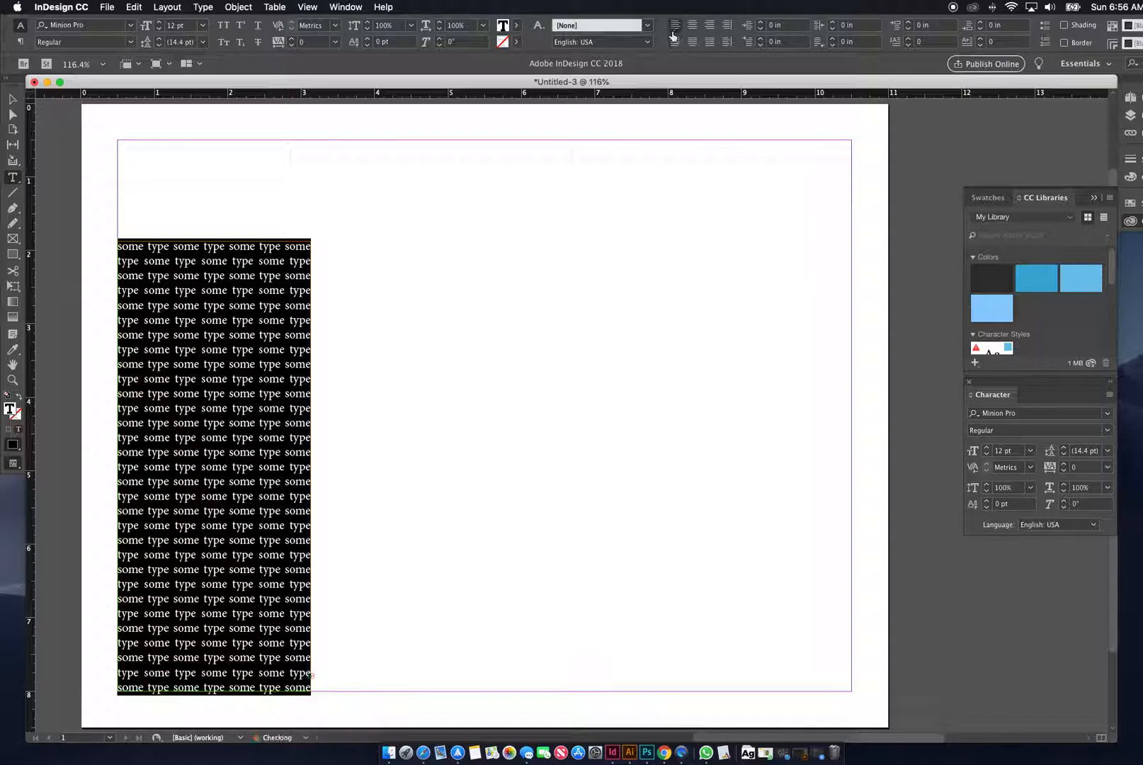
click(674, 25)
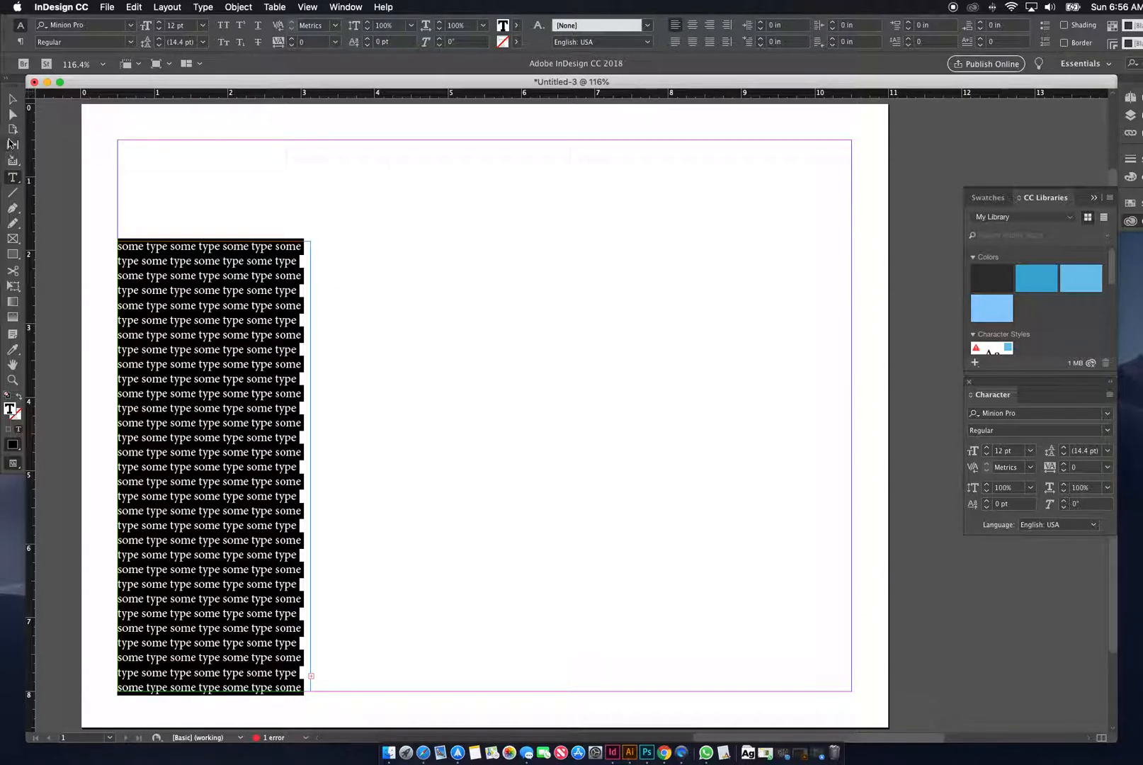
Draw a rectangle frame about 3.81 × 1.26 in above the text column and place the Ridgewood Savings Bank logo in it.
click(12, 240)
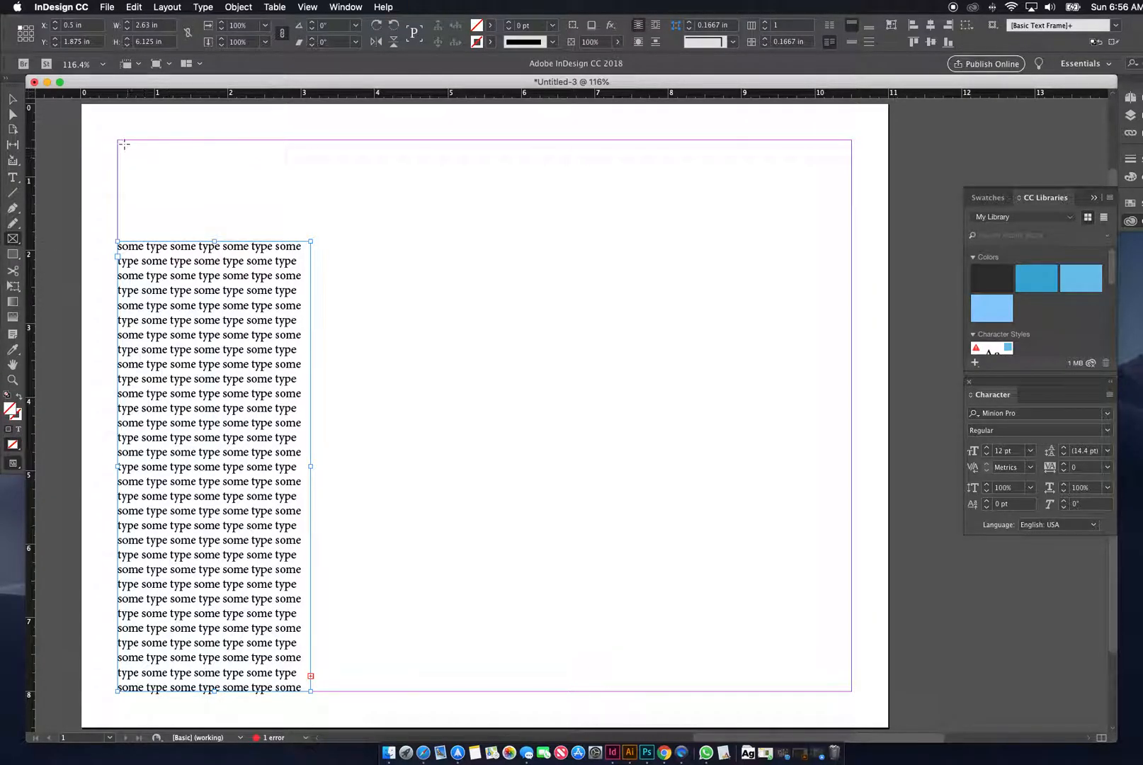
drag(117, 140, 398, 232)
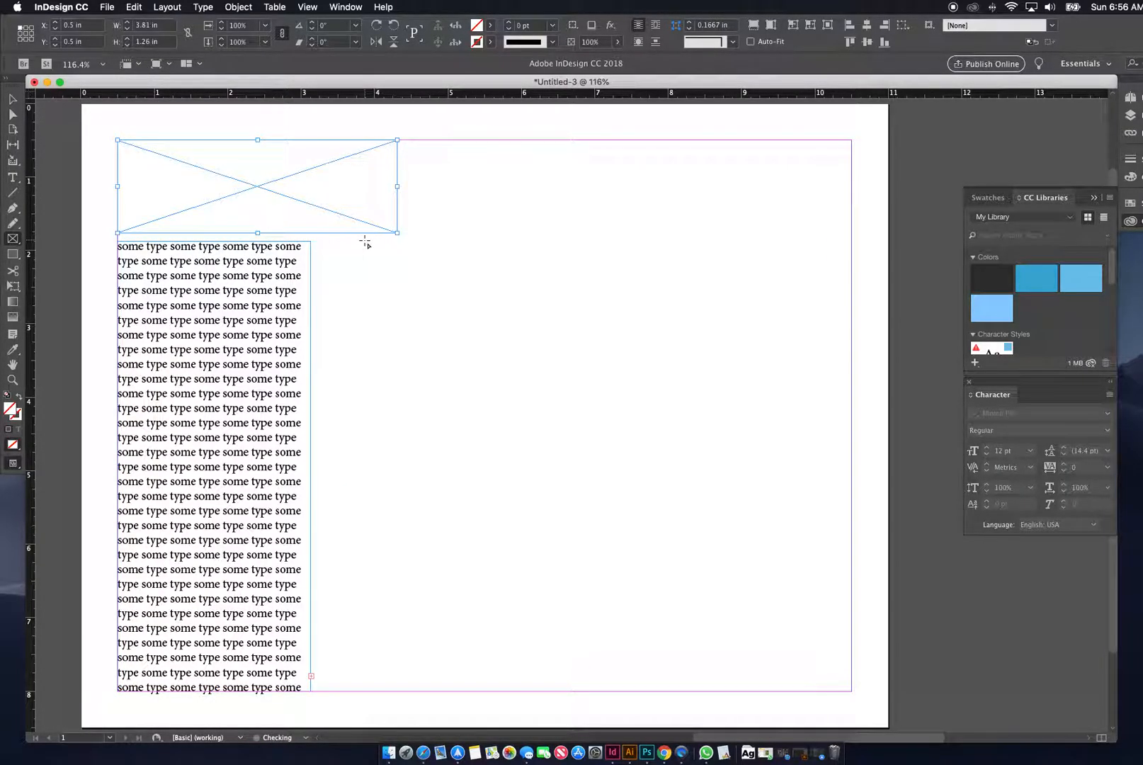
click(110, 9)
click(140, 169)
click(528, 195)
click(835, 398)
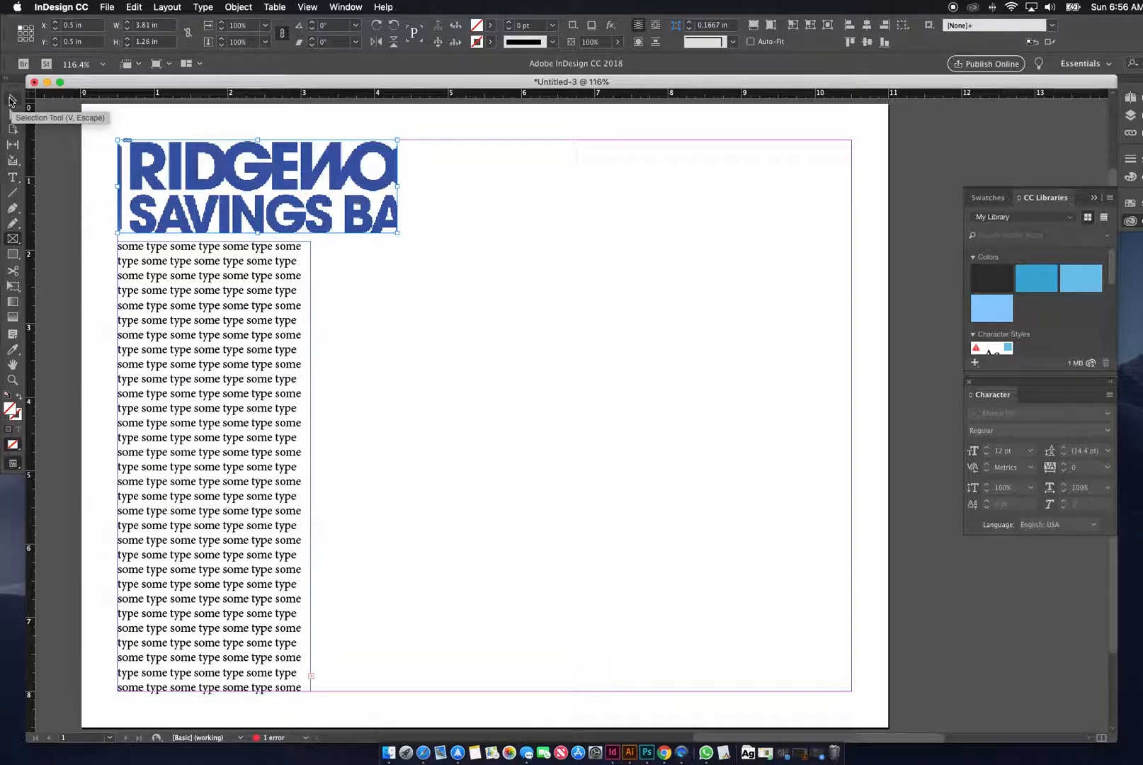
Scale the logo image to its frame with the Fill Frame Proportionally fitting option.
click(11, 100)
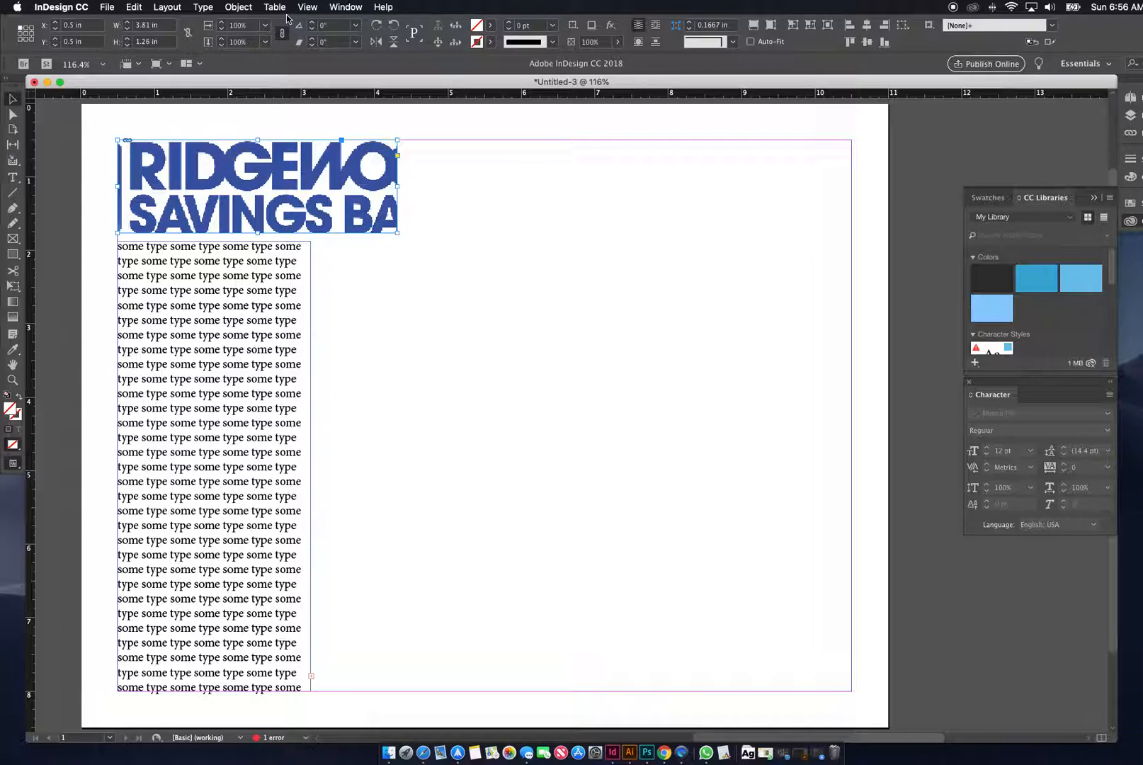
click(243, 9)
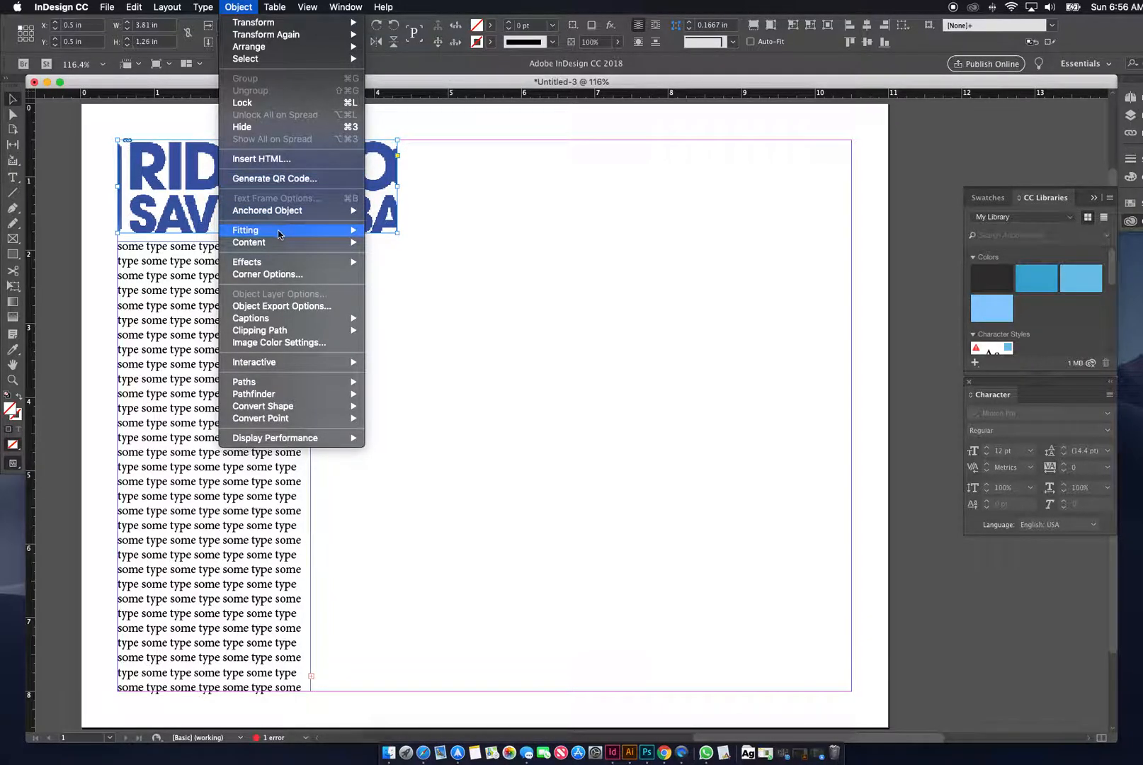
mouse_move(284, 234)
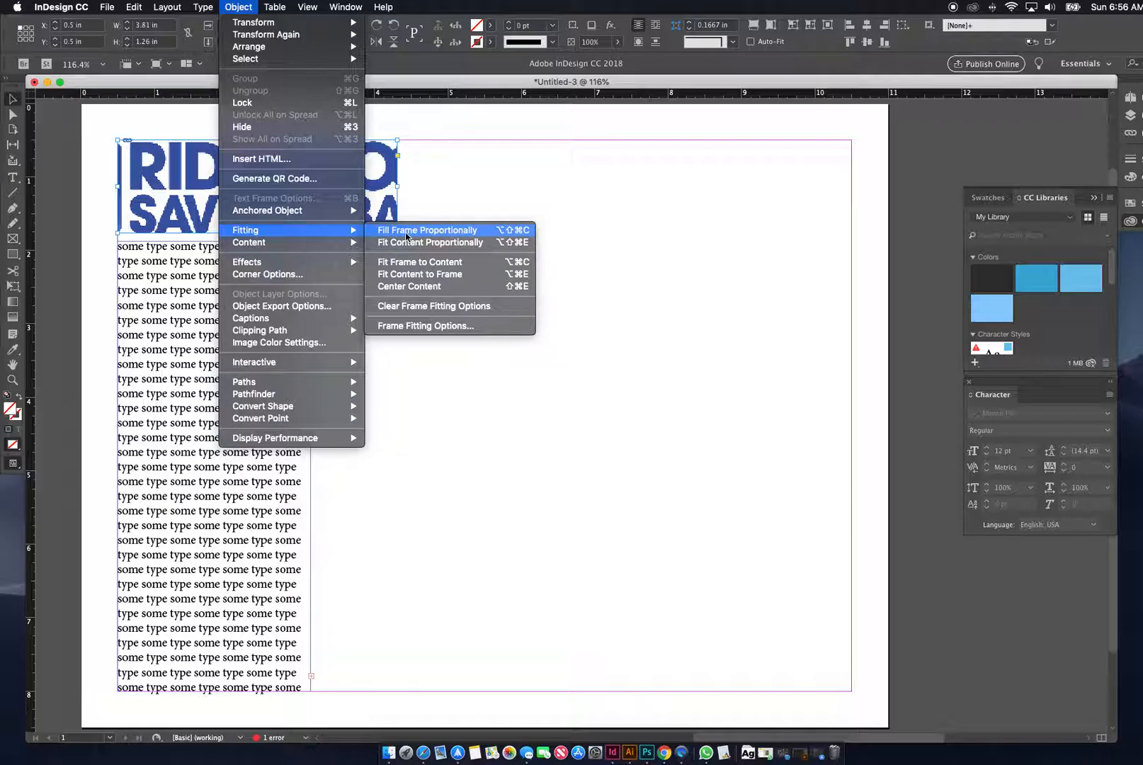
click(406, 230)
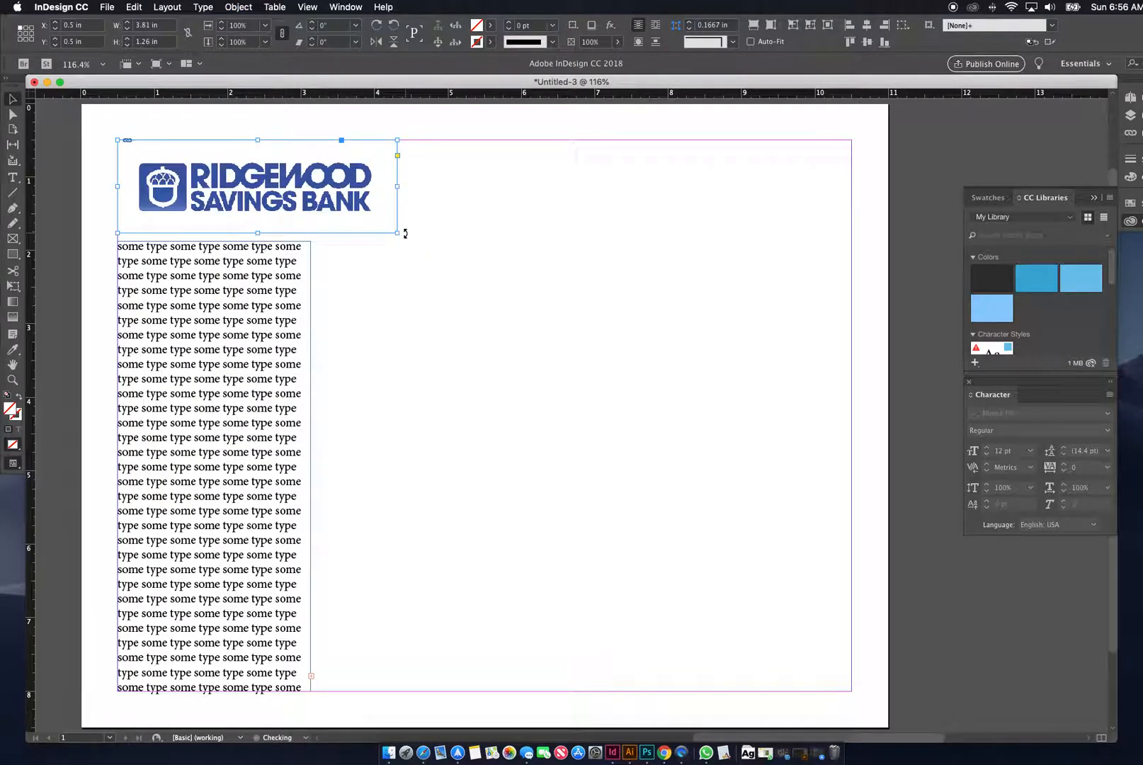
Shift the logo image within its frame so the artwork sits in the frame's upper-left corner.
click(296, 186)
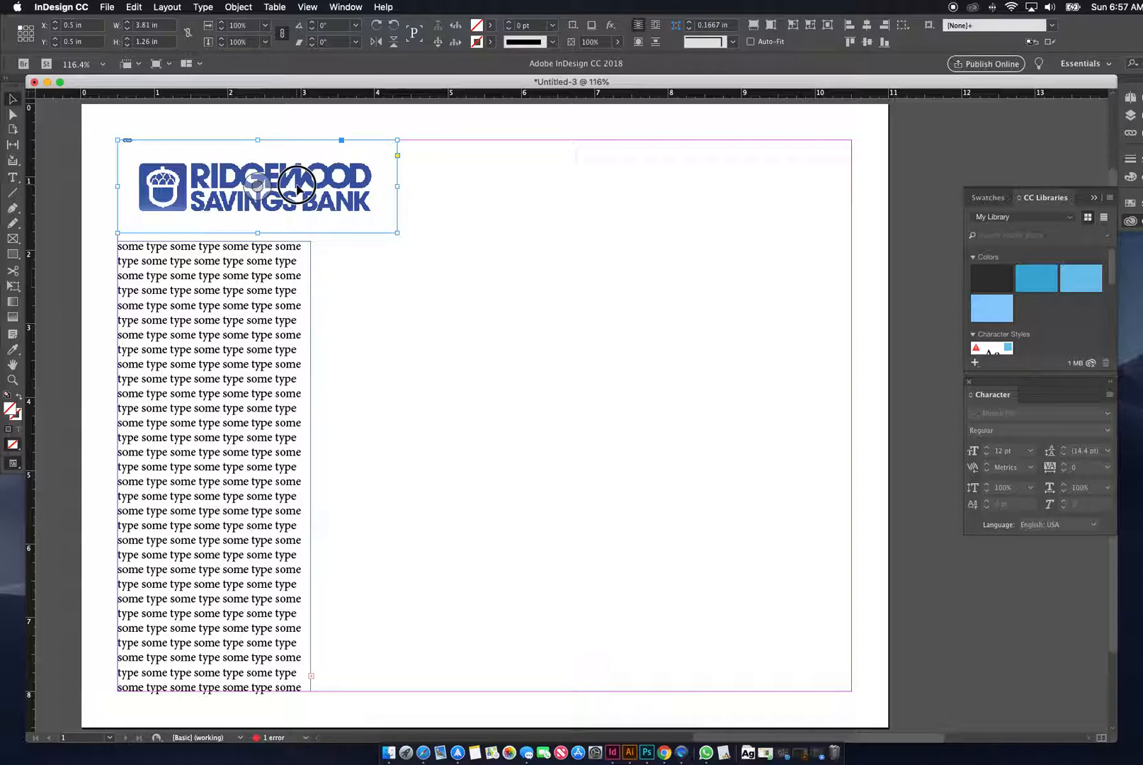
drag(297, 186, 282, 172)
scroll(282, 172, down, 1)
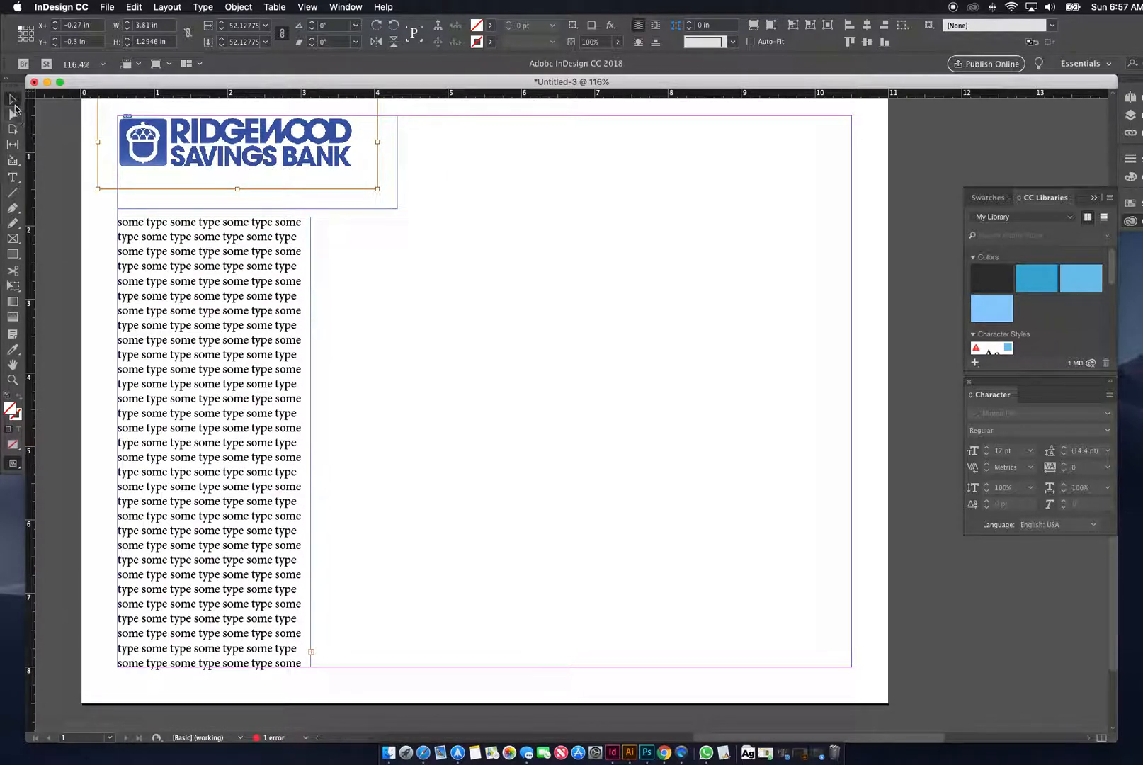
key(Escape)
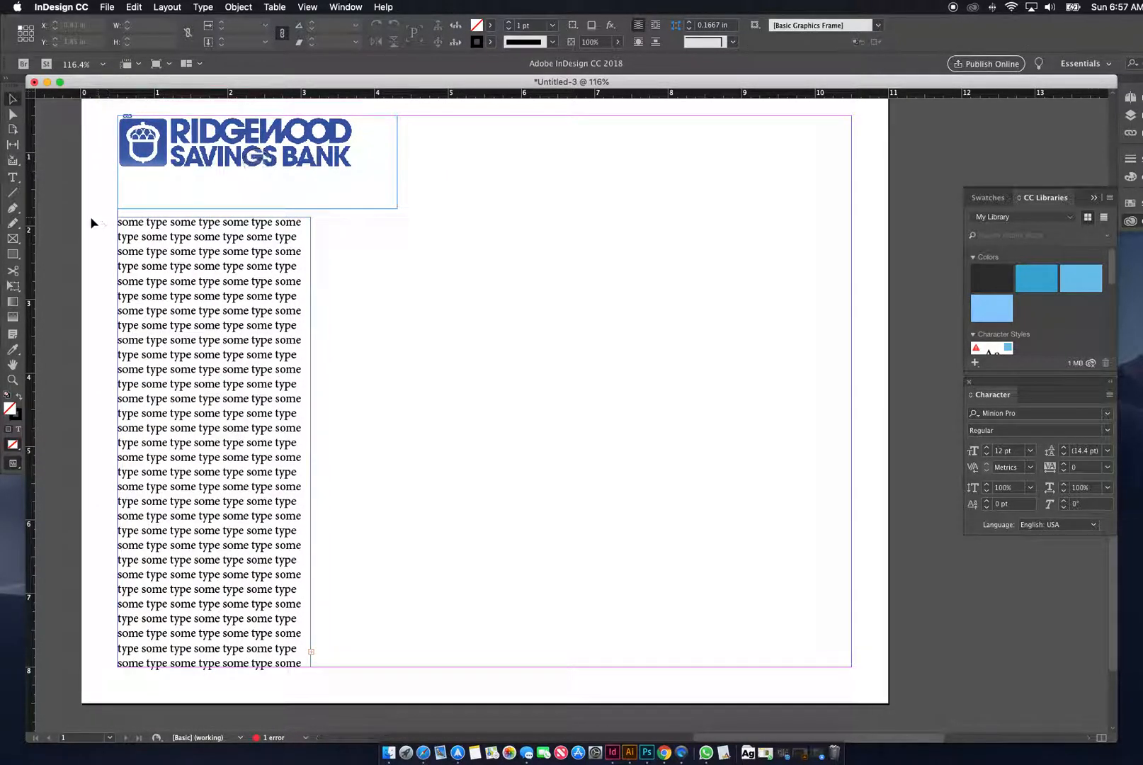
Shrink the logo frame from its bottom and right edges to about 3.28 × 0.77 in, close around the artwork.
drag(258, 208, 258, 172)
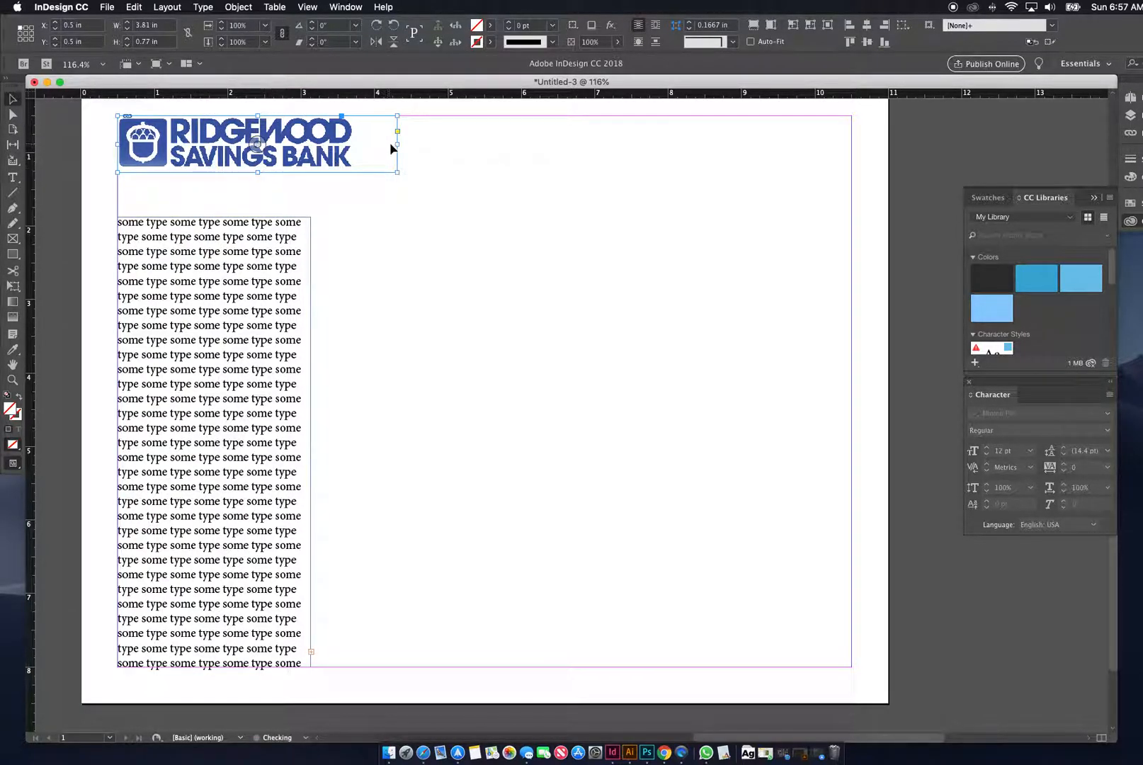
drag(397, 144, 358, 145)
click(222, 253)
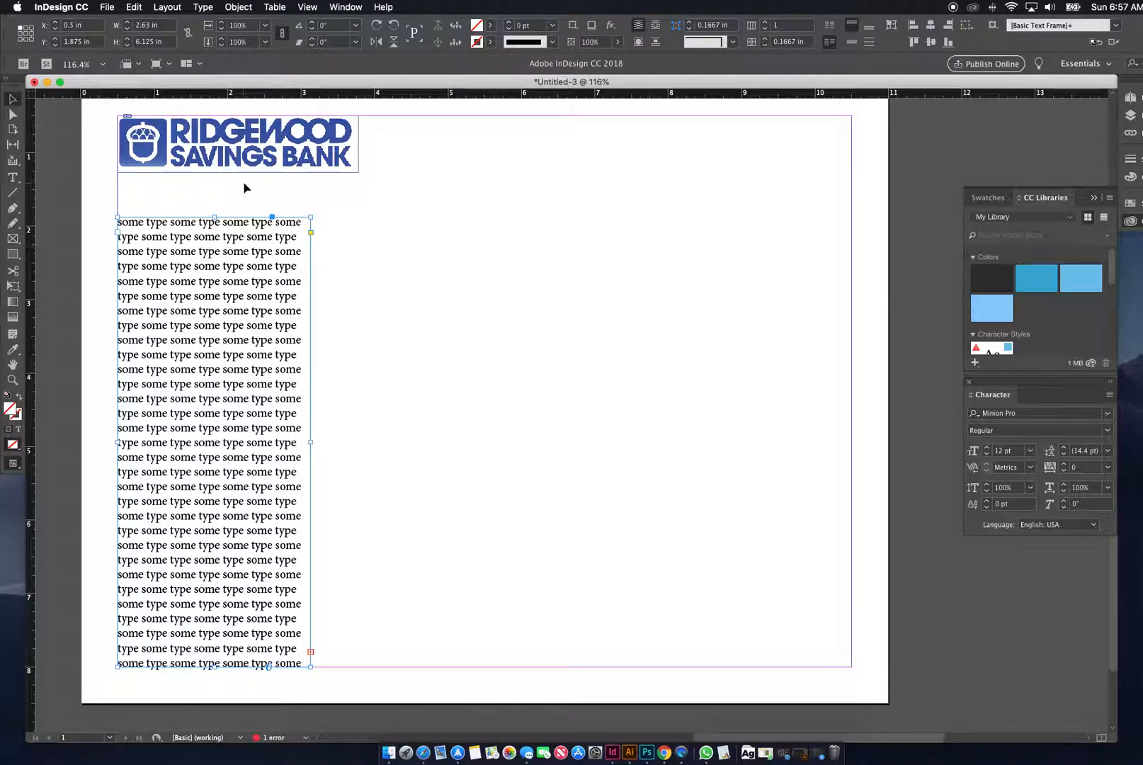
Move the logo over the text column's right edge, at about X 2.27 in, Y 3.74 in, and wrap text around its bounding box.
click(186, 161)
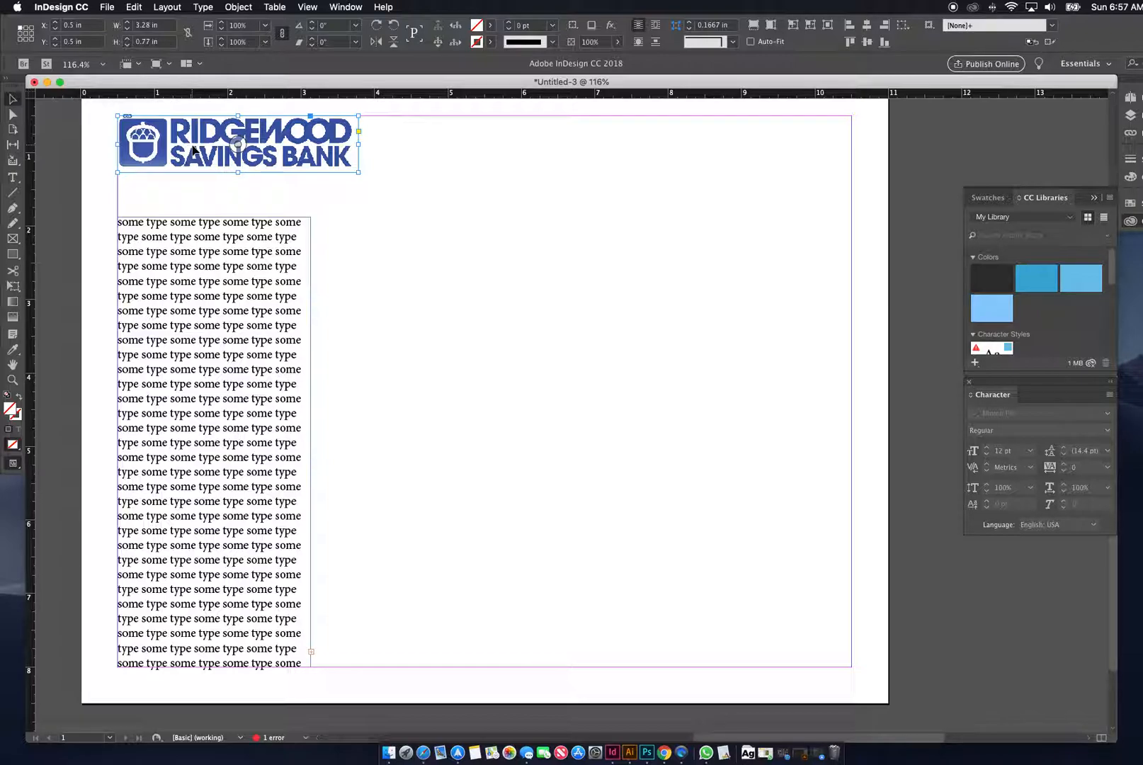
drag(192, 150, 322, 380)
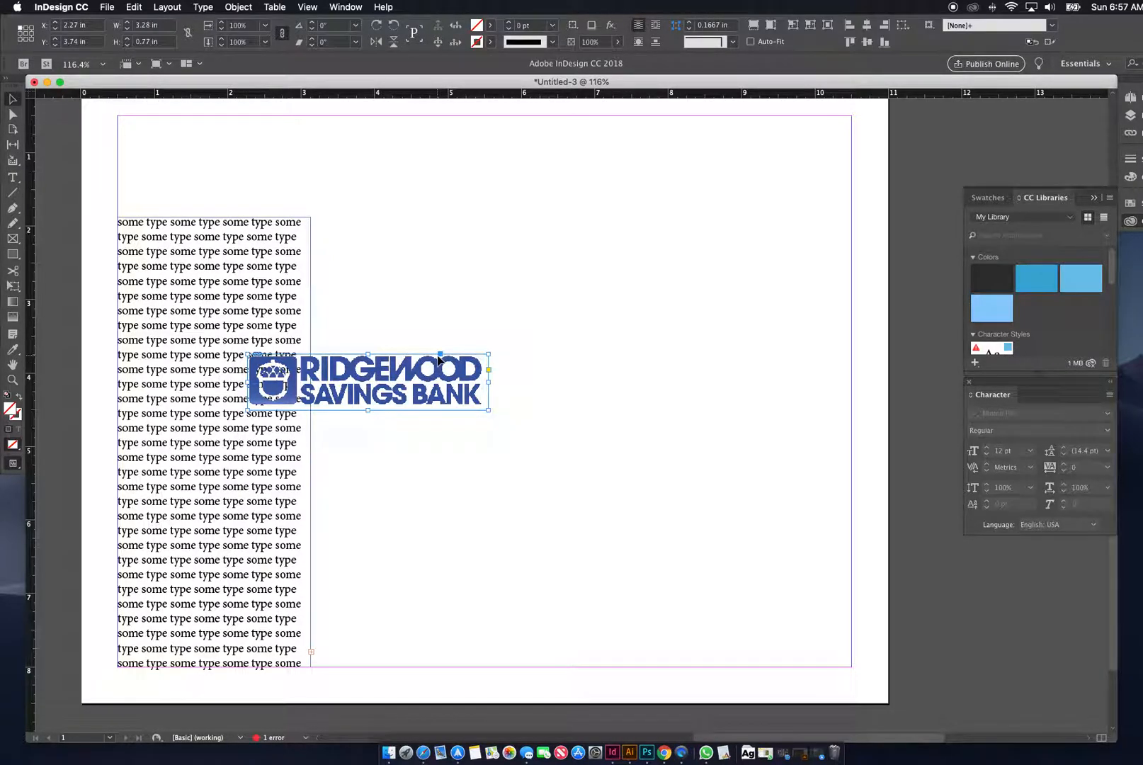
click(656, 27)
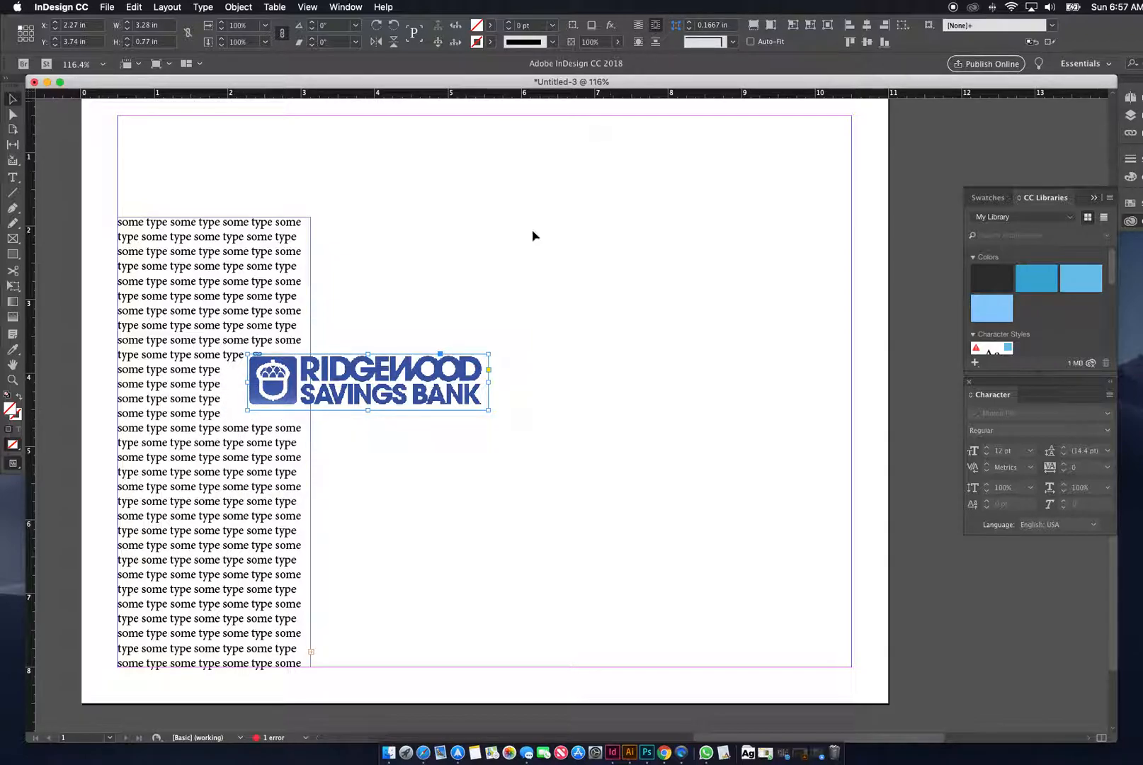
Try the Jump Object text wrap on the logo and change it to wrap around the object shape.
click(655, 42)
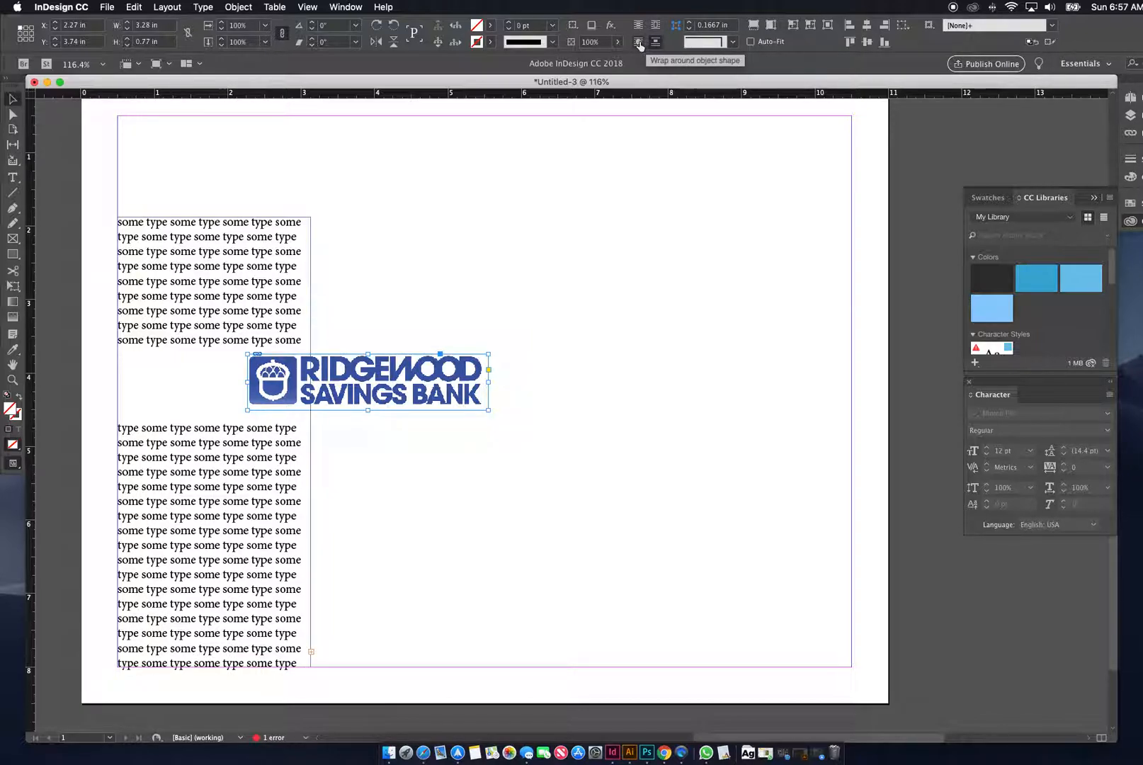
click(638, 42)
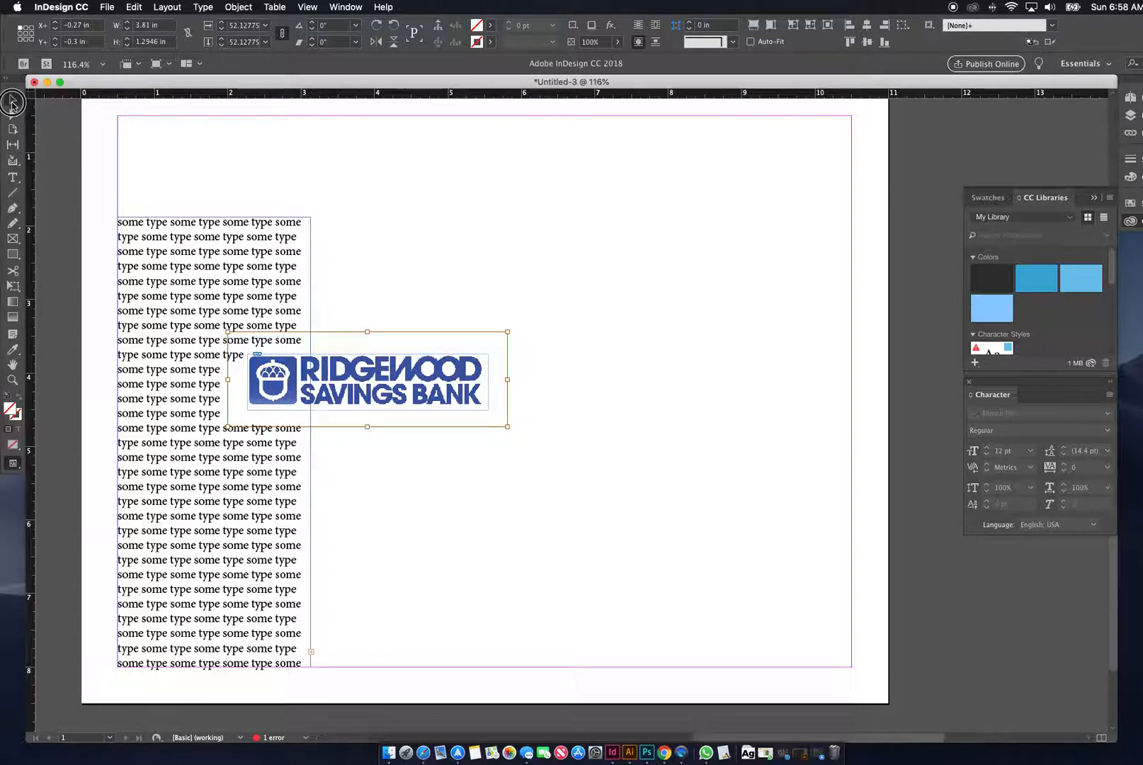
Nudge the logo down along the text column to test the wrap, and move it into the upper-left margin corner at X 0.5 in, Y 0.5 in.
click(369, 381)
key(Down)
key(Down)
key(Down)
key(Down)
key(Down)
key(Down)
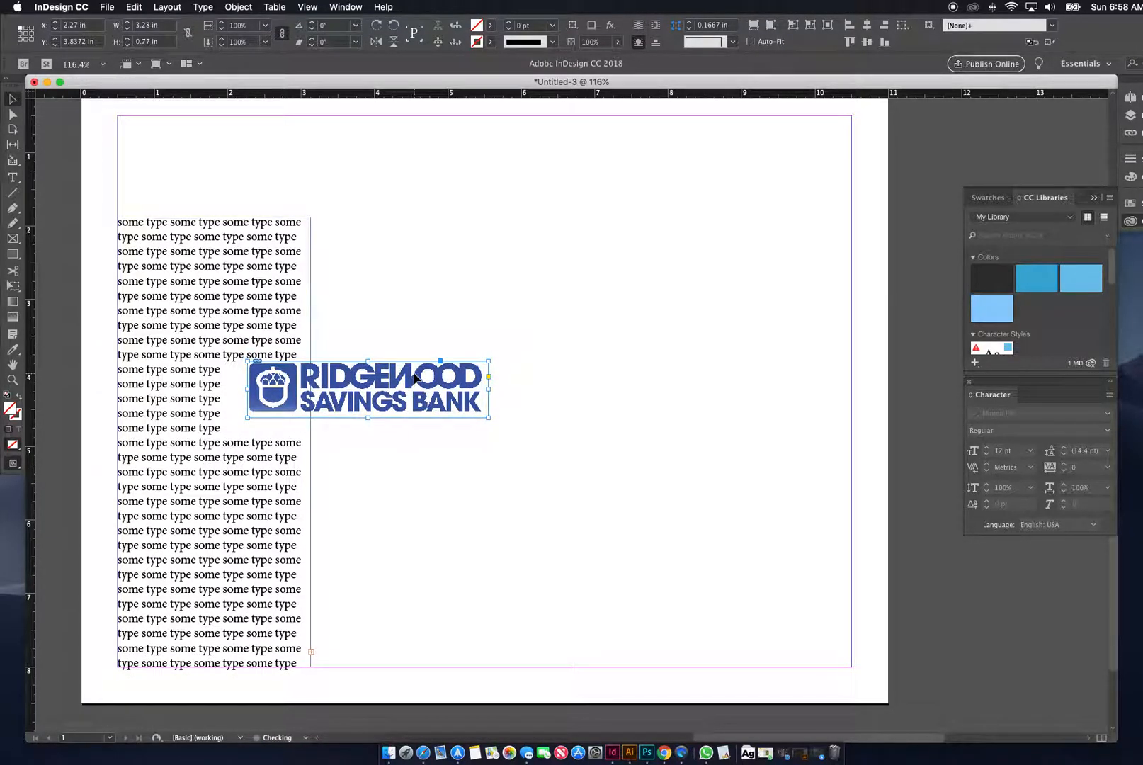
key(Up)
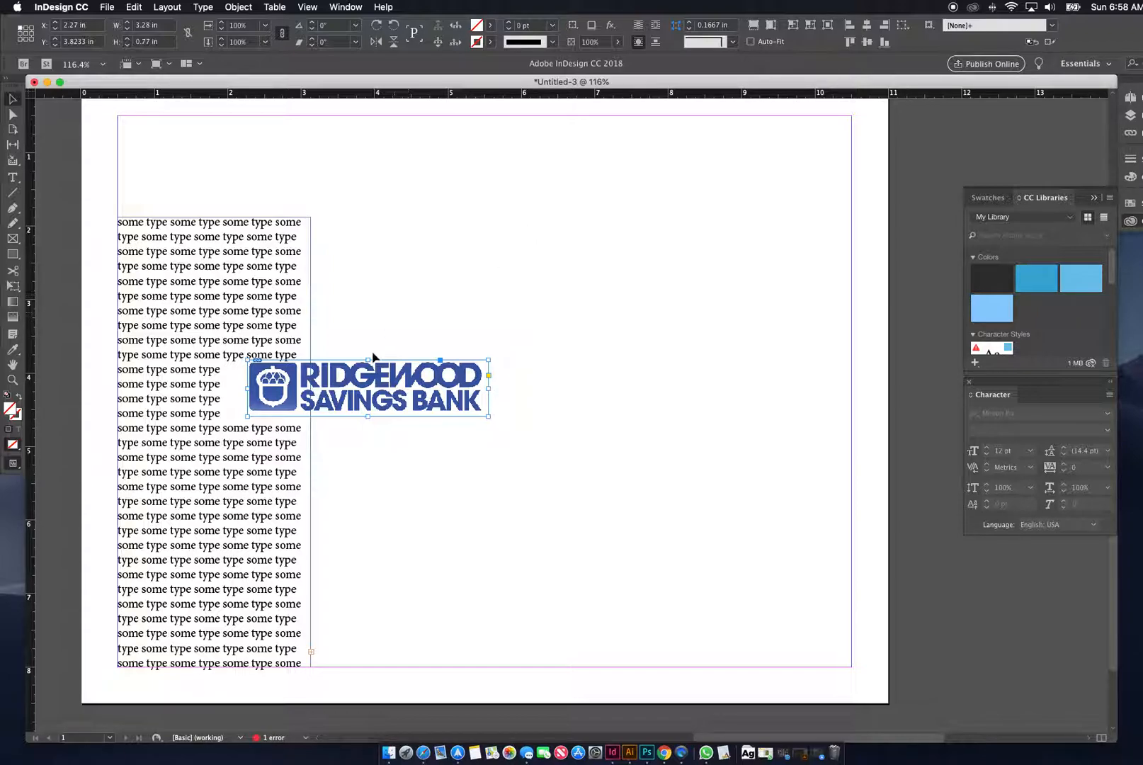
drag(369, 366, 238, 122)
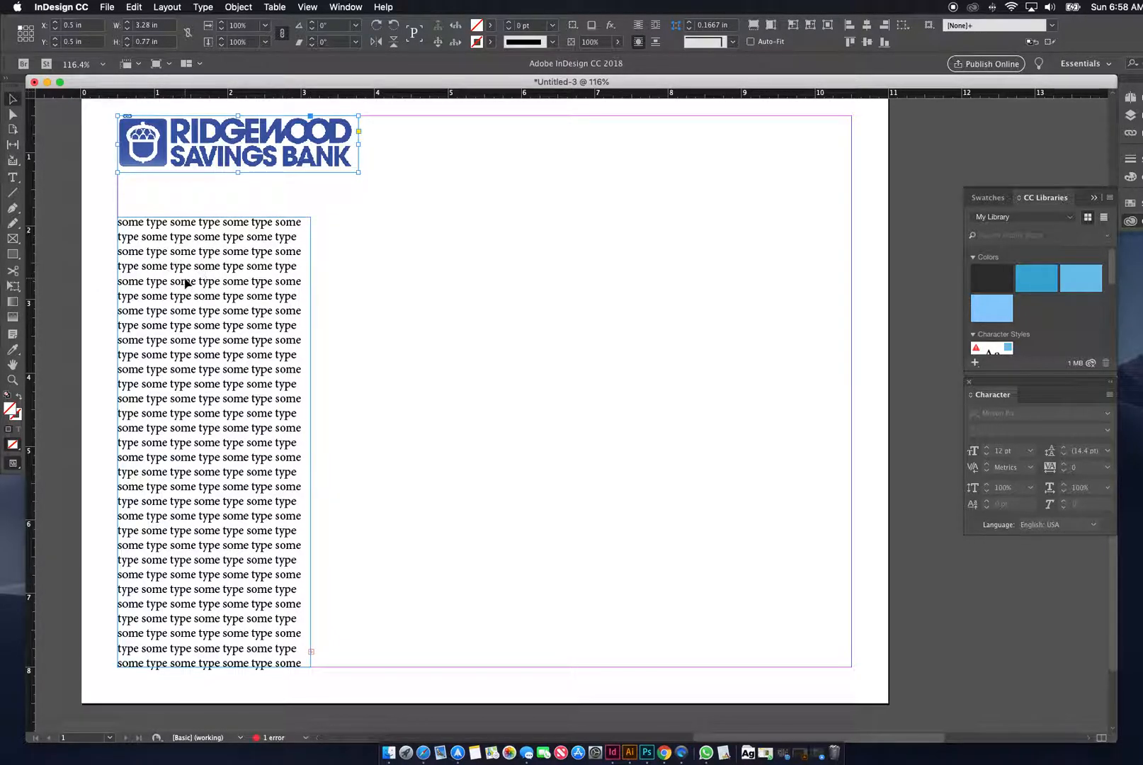
Change the font of all the body text in the column to Gill Sans.
double_click(204, 313)
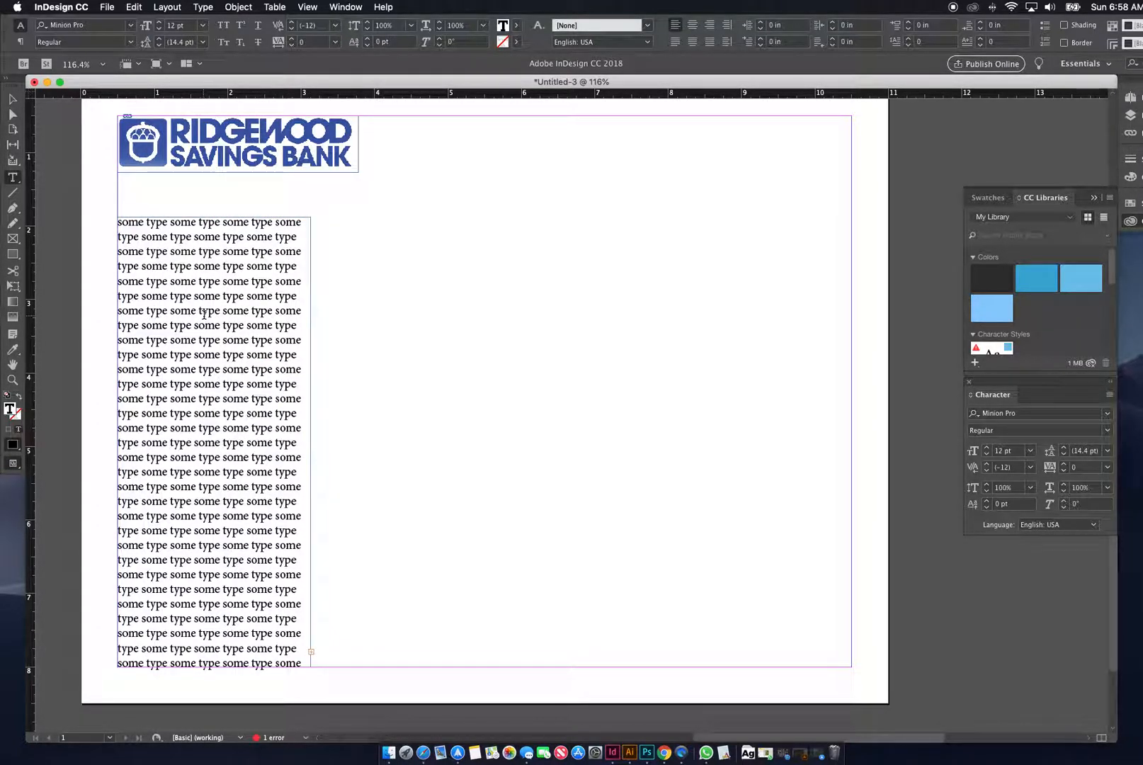
key(super+a)
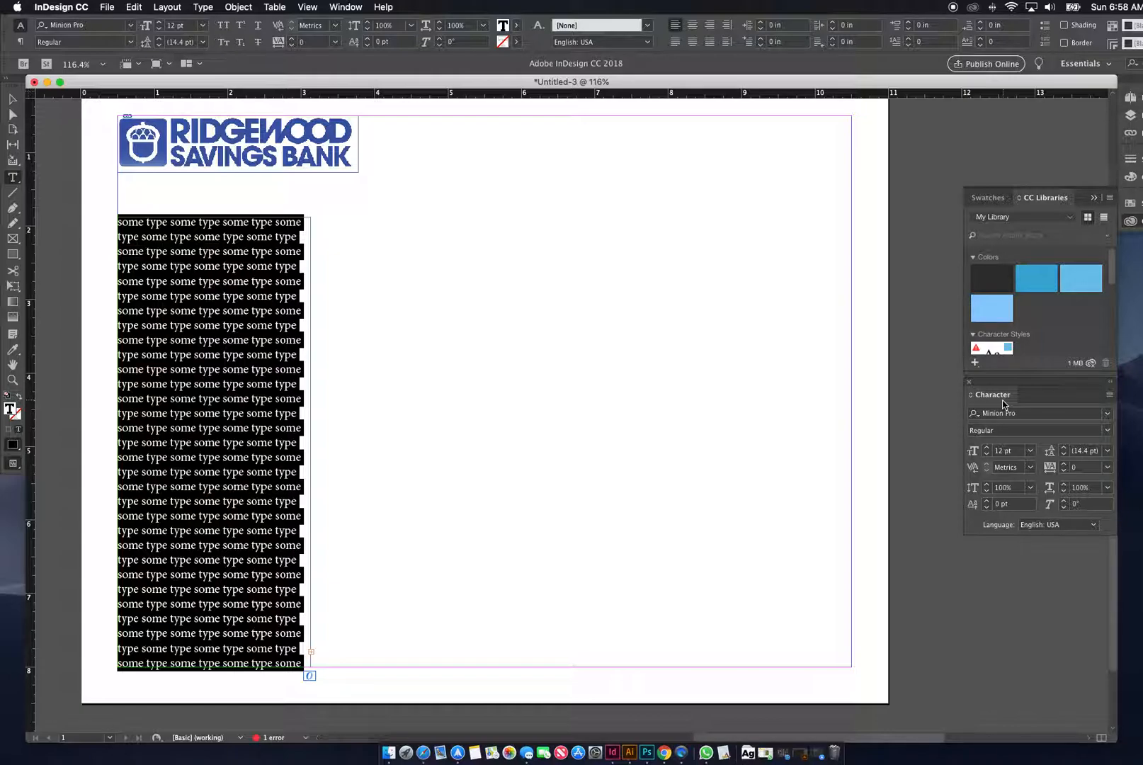
key(super+t)
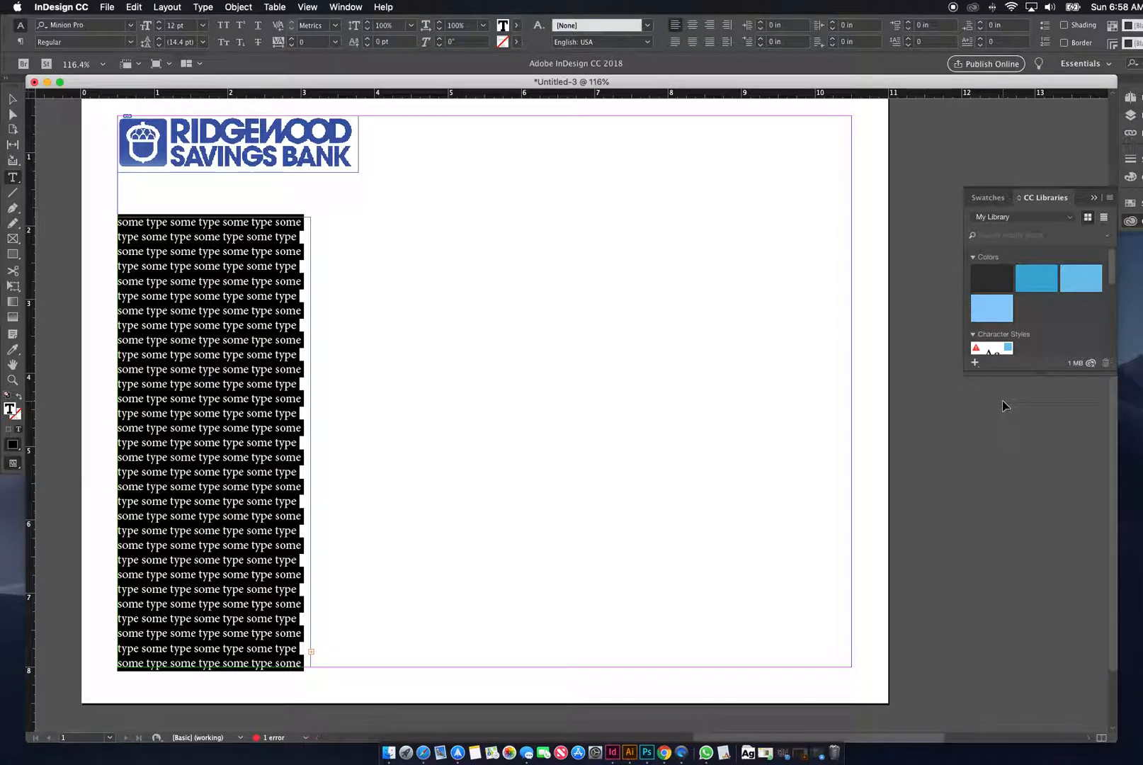
key(super+t)
key(super+t)
key(super+t)
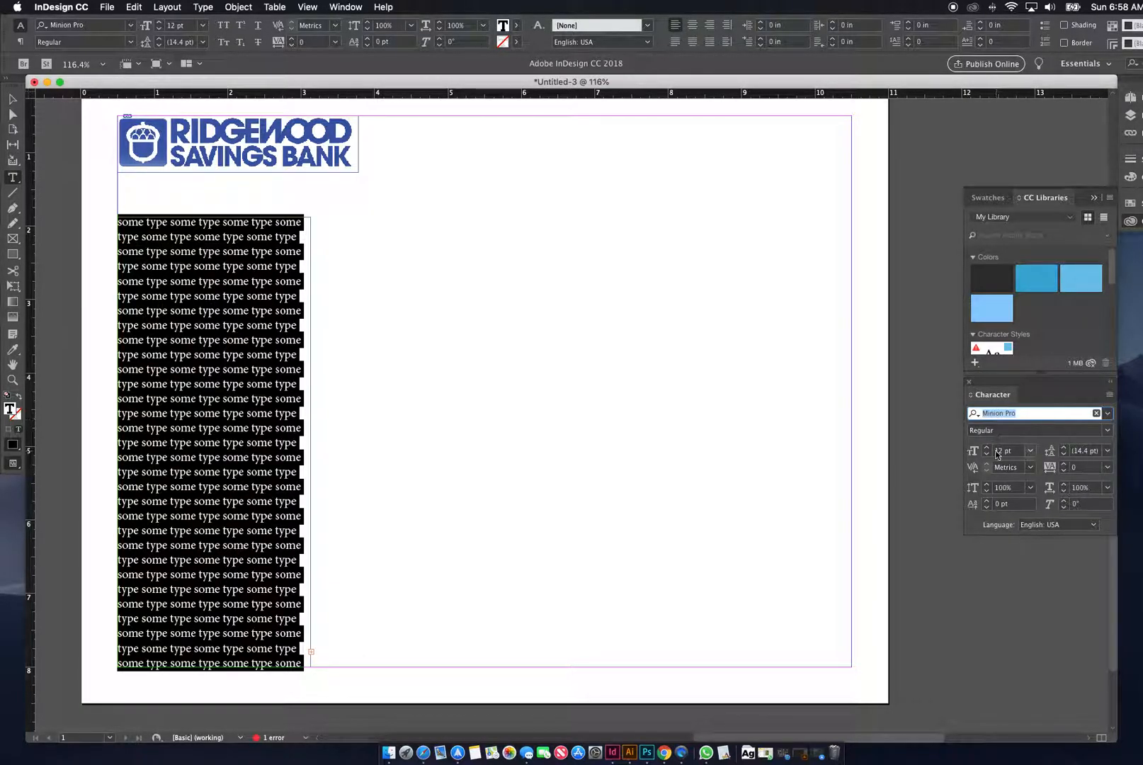
click(1108, 413)
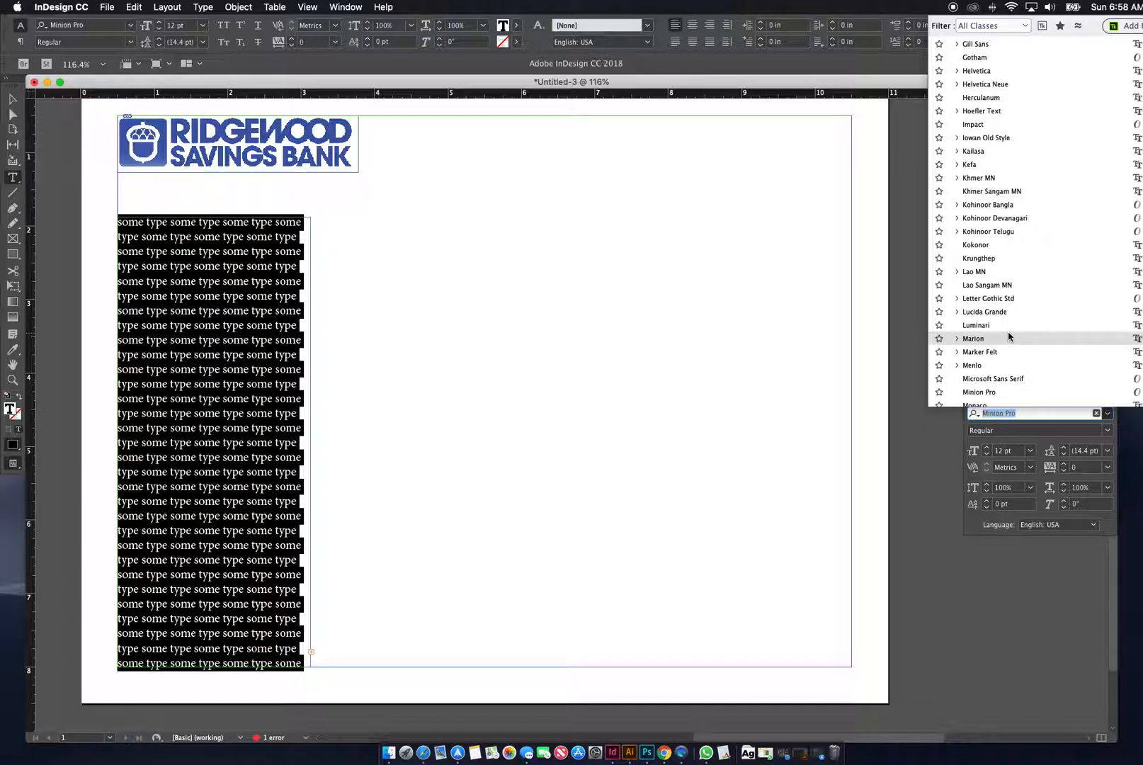
click(987, 45)
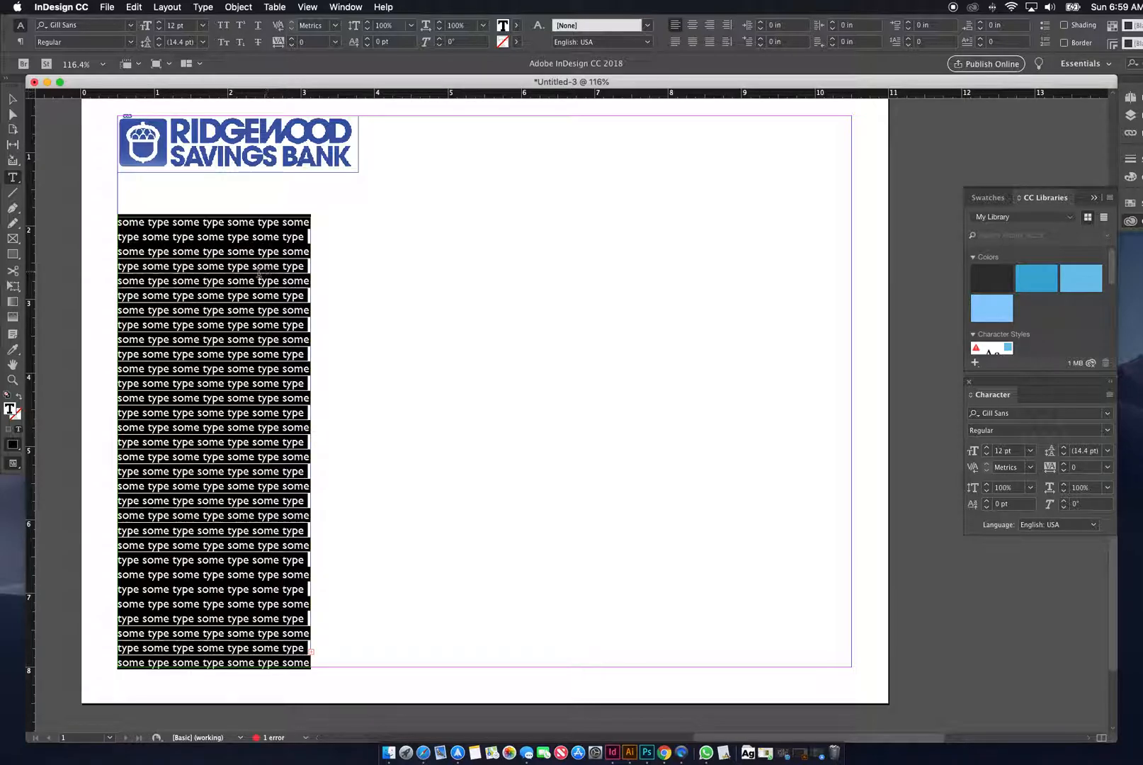
Add a text frame reading "Heading" between the logo and the body column, and enlarge its text to 28 pt.
drag(120, 179, 320, 213)
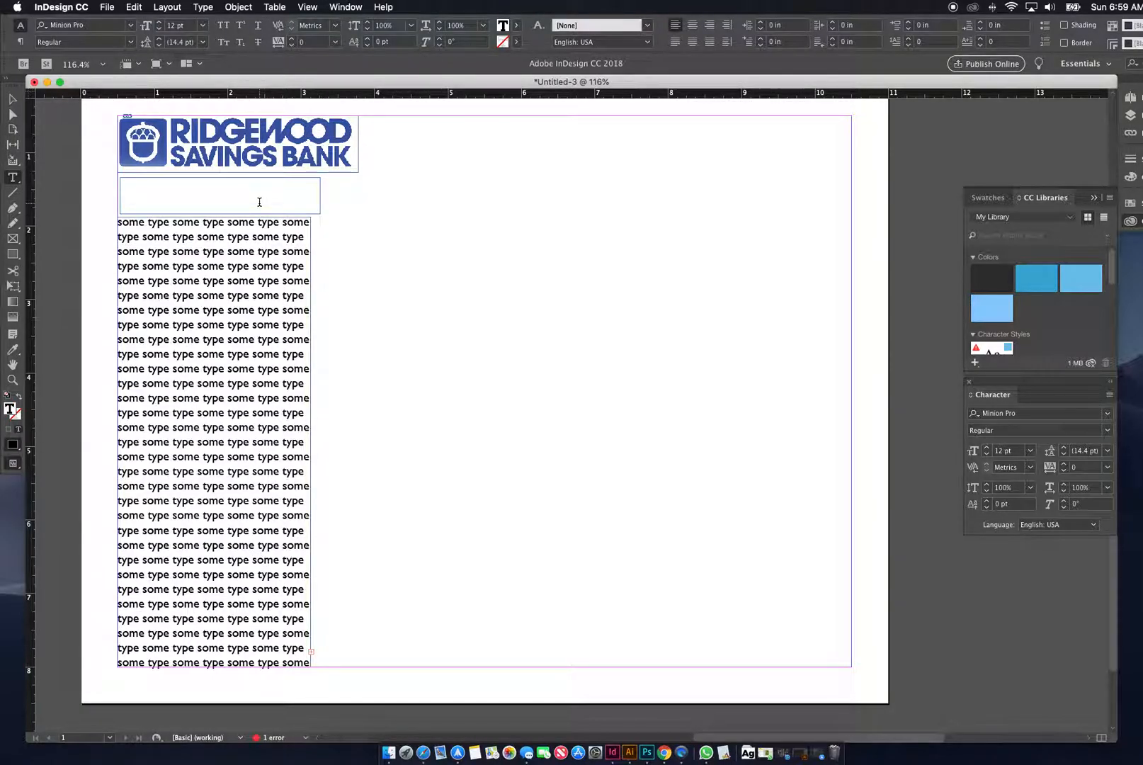
text(Heading)
key(super+a)
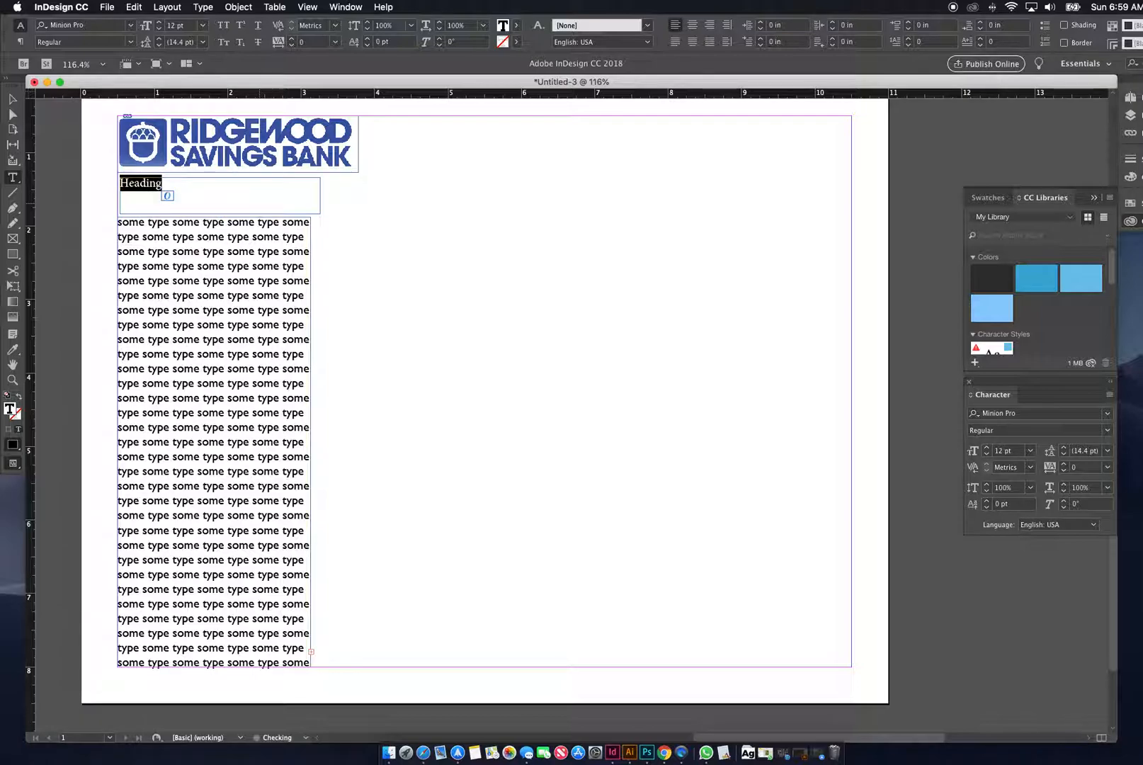
click(987, 447)
click(987, 448)
click(987, 448)
click(987, 448)
click(987, 448)
click(987, 447)
click(987, 447)
click(987, 447)
click(987, 447)
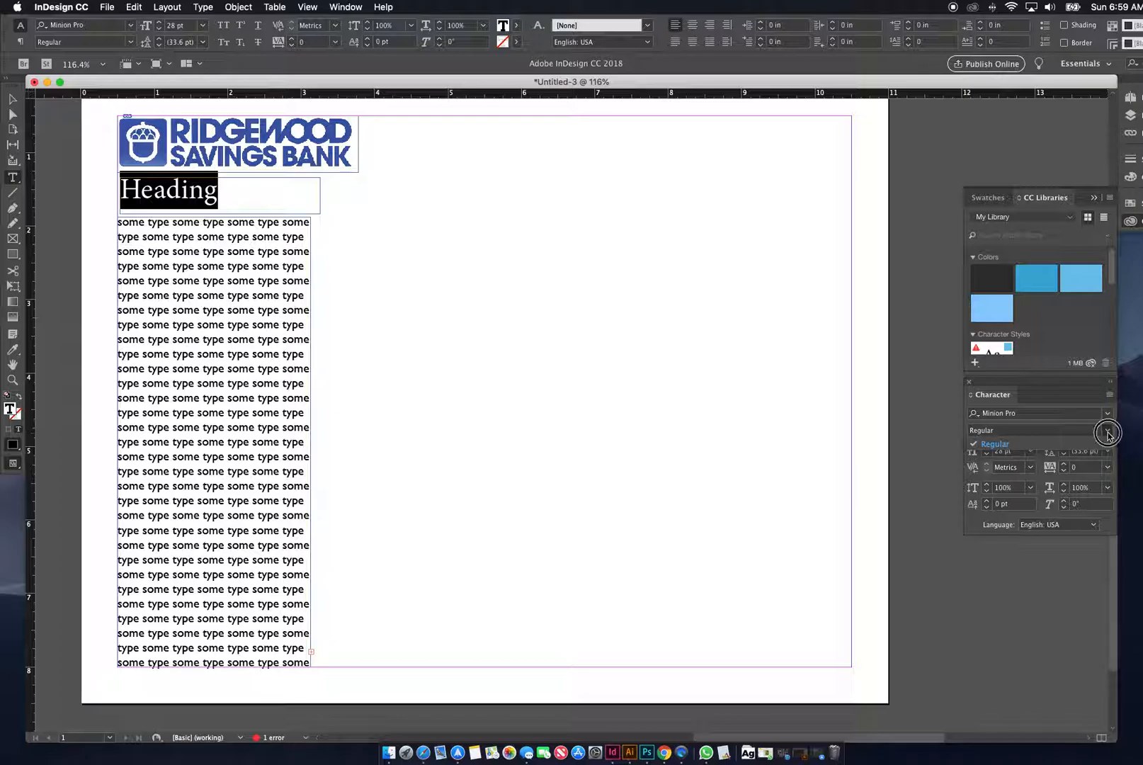
Set all the body text in the column to Arial Regular.
click(219, 291)
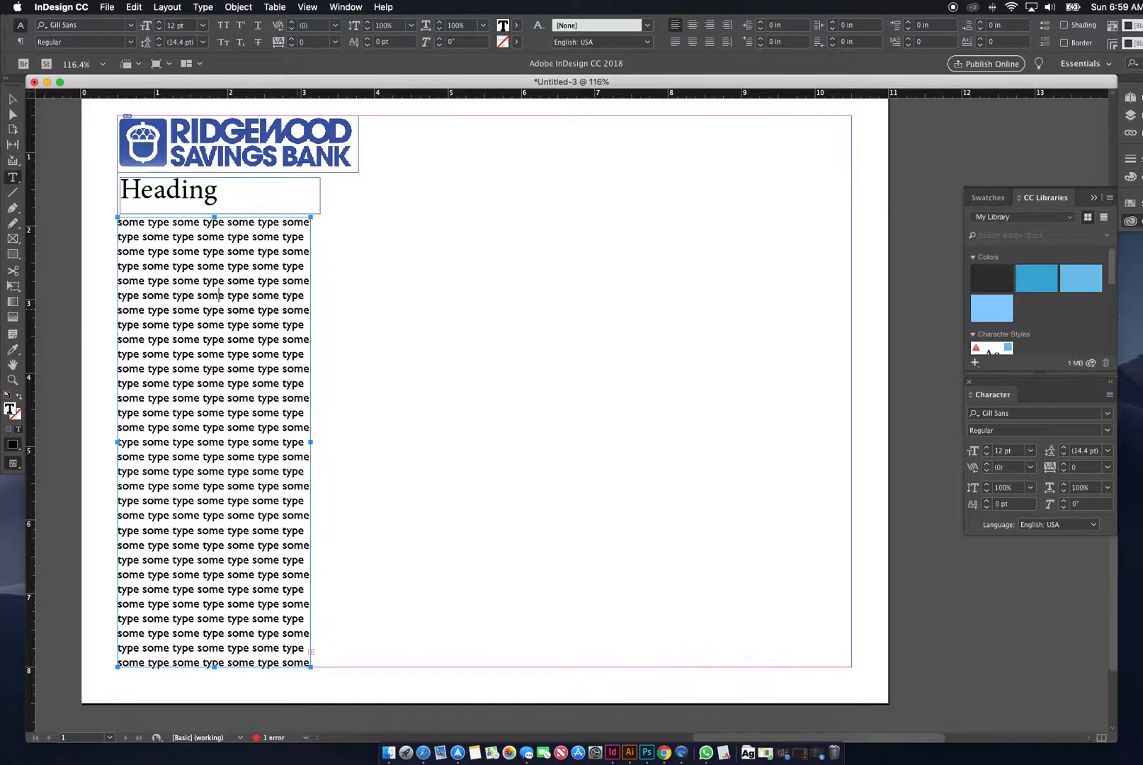
key(super+a)
click(1108, 415)
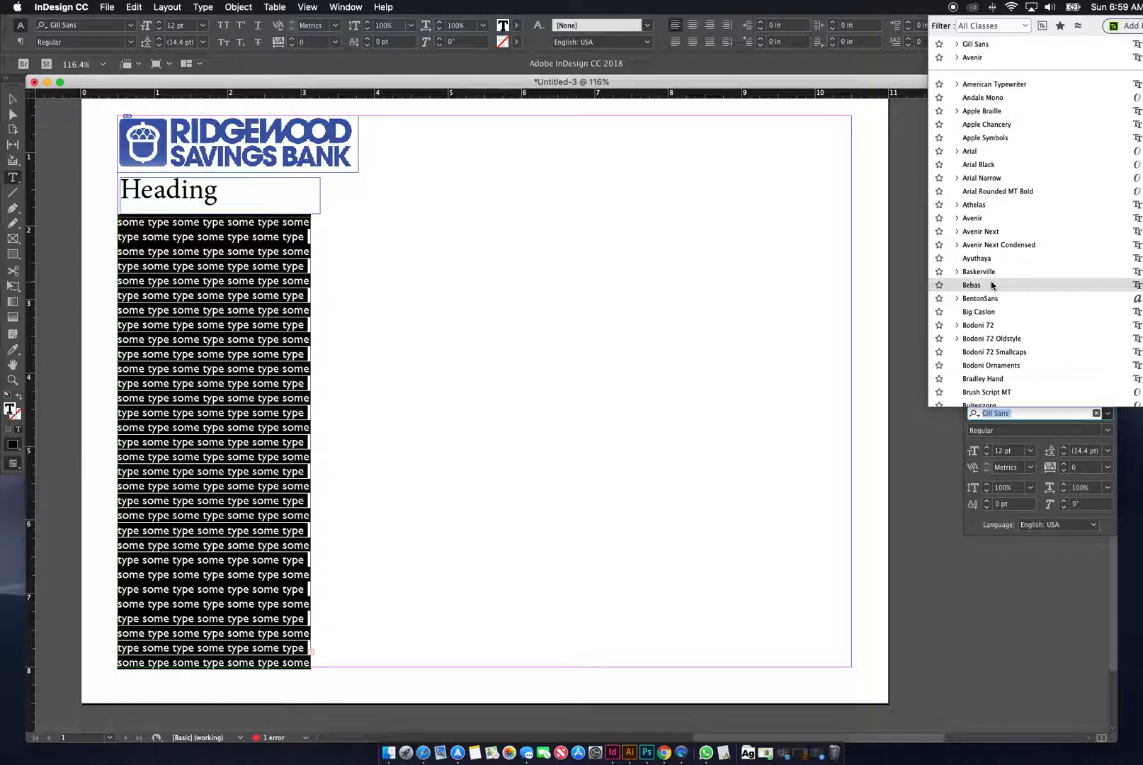
click(970, 152)
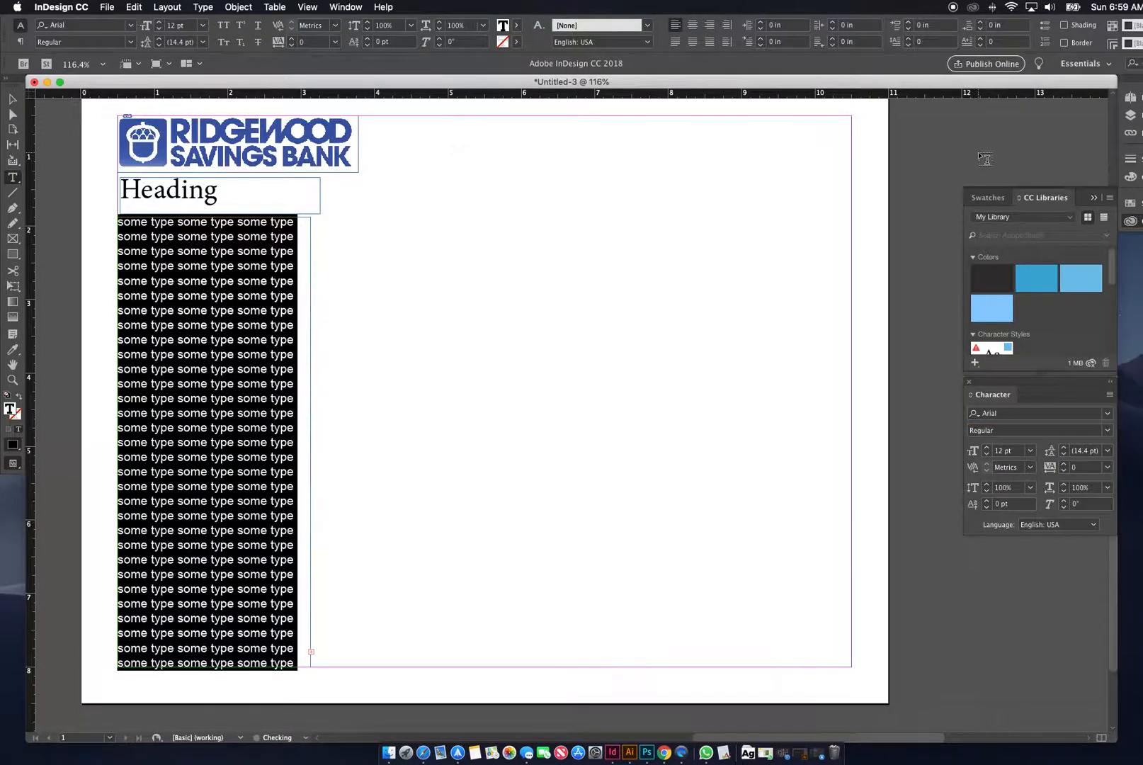
click(1107, 434)
click(991, 445)
Change the "Heading" text to the Arial Black font.
drag(245, 201, 113, 189)
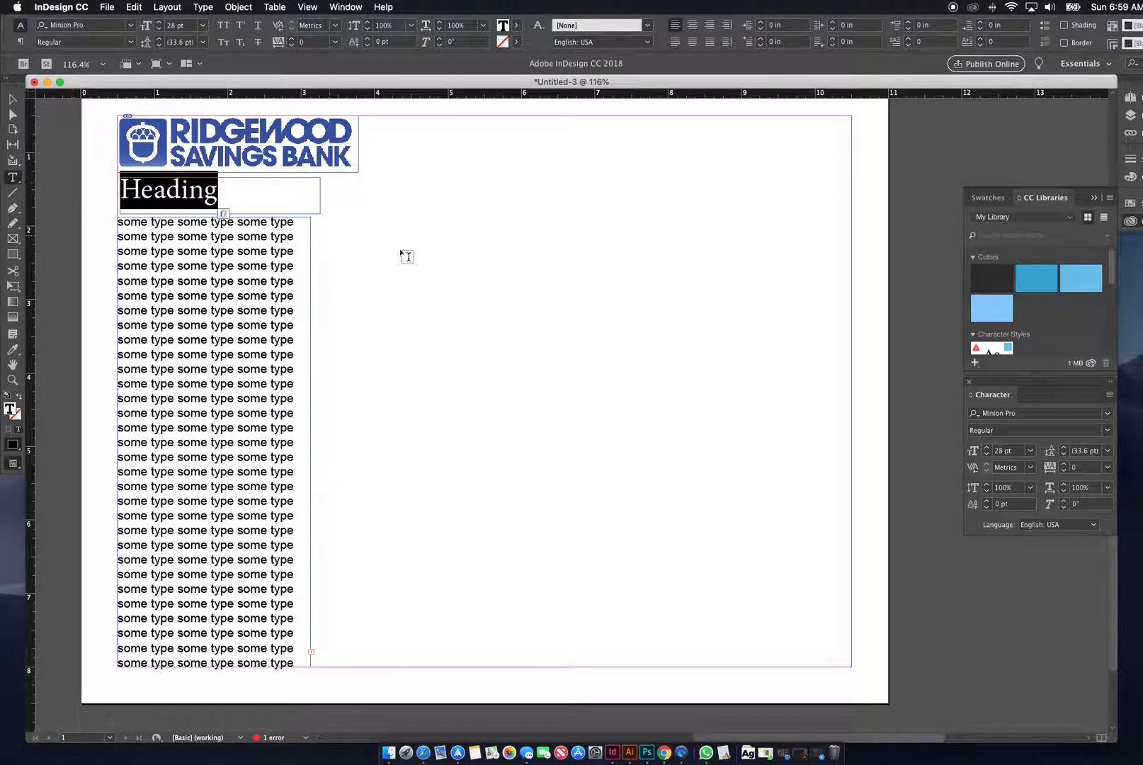
click(1028, 416)
text(arial)
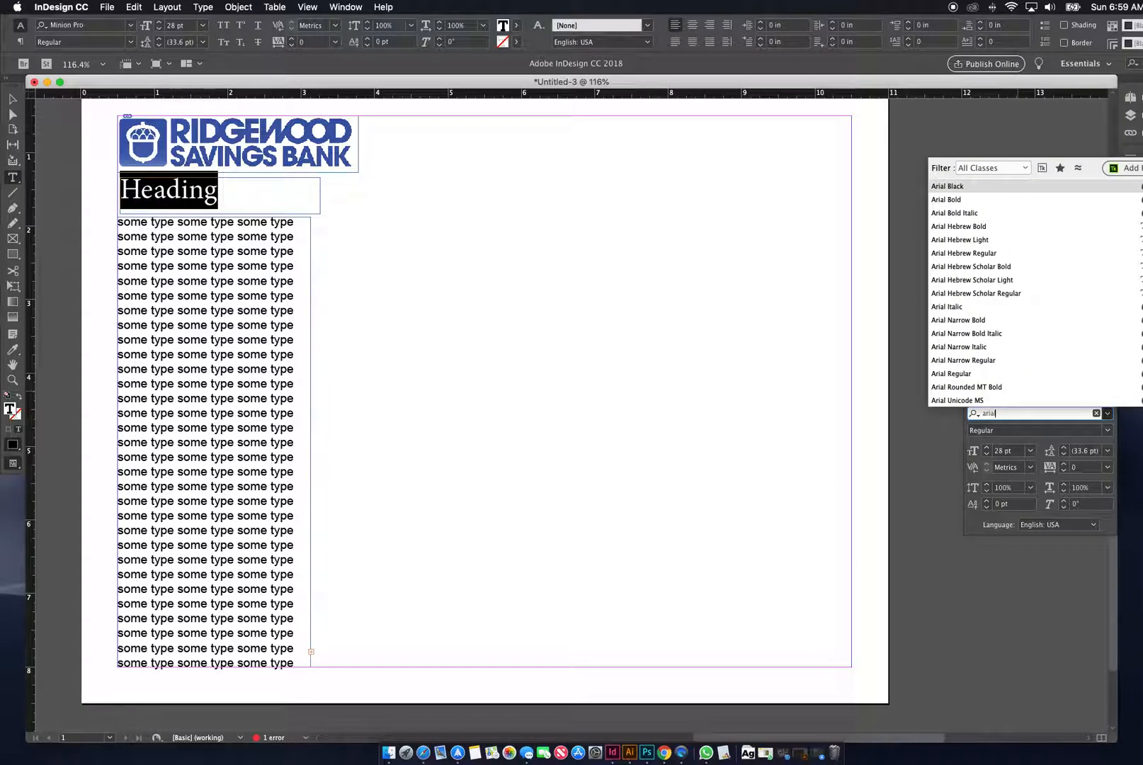
key(Return)
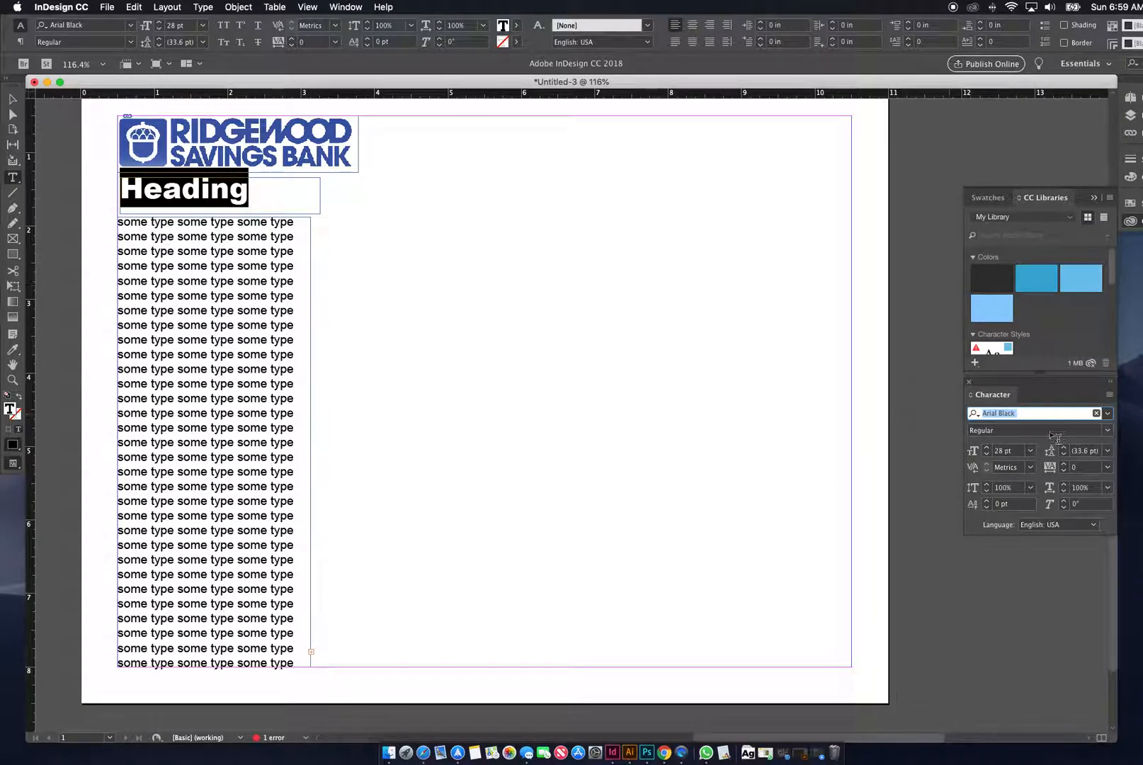
Set the "Heading" text to Arial Bold and check the font's other available styles.
click(1036, 412)
click(1023, 415)
key(BackSpace)
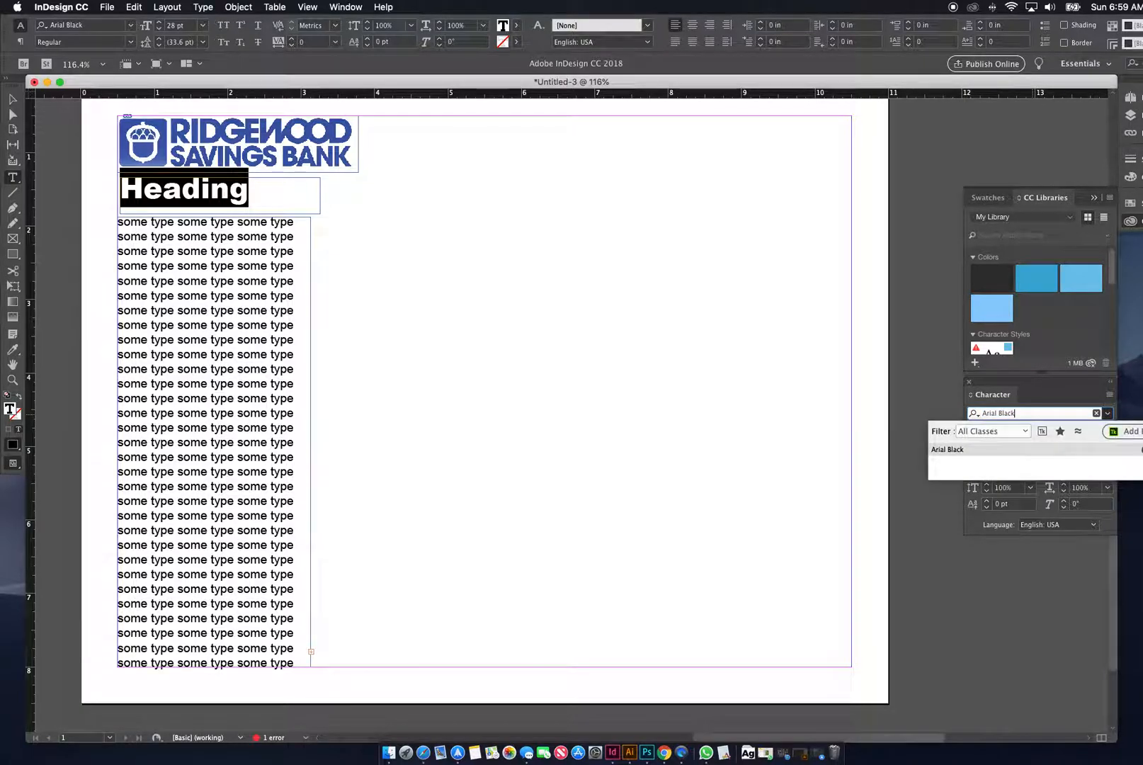
key(BackSpace)
key(BackSpace)
key(BackSpace)
key(BackSpace)
key(BackSpace)
key(BackSpace)
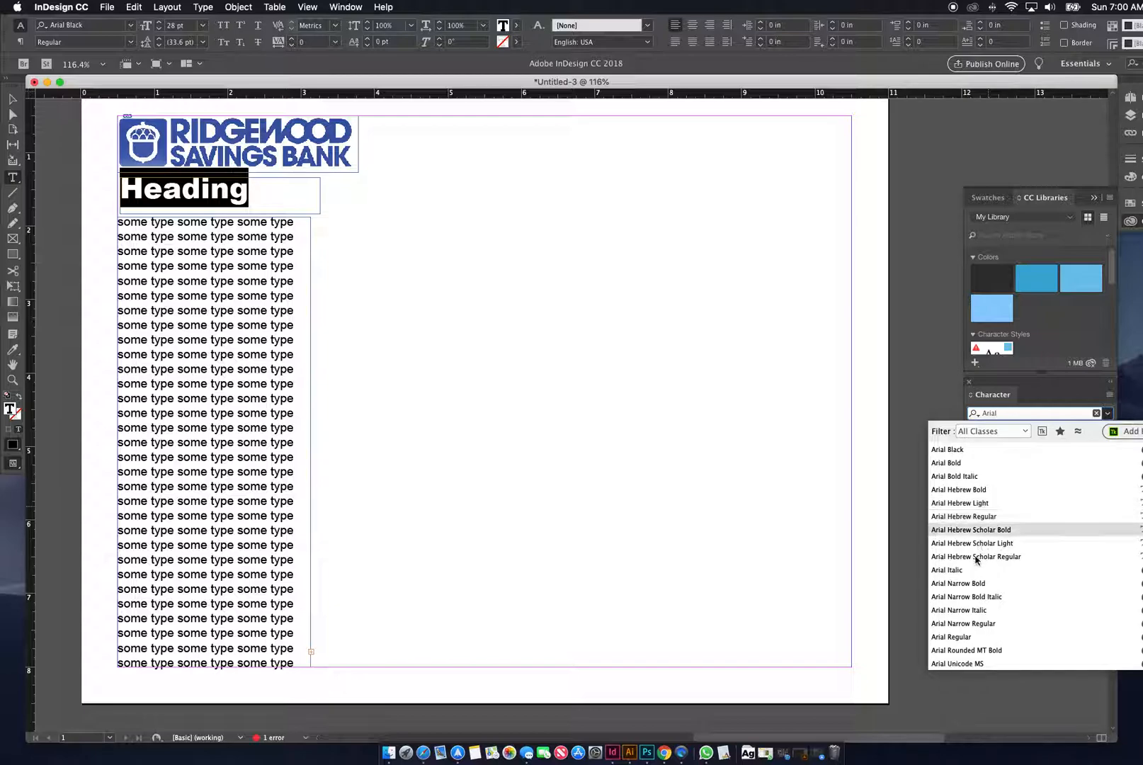
click(957, 463)
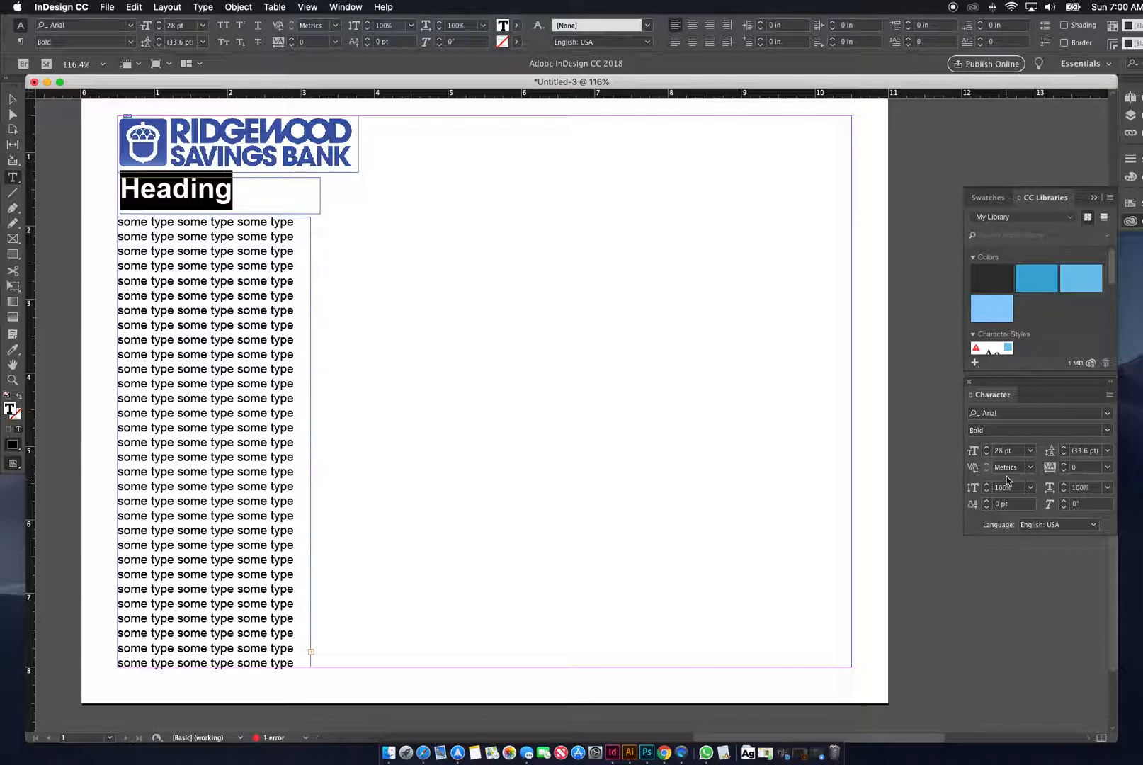
click(1107, 429)
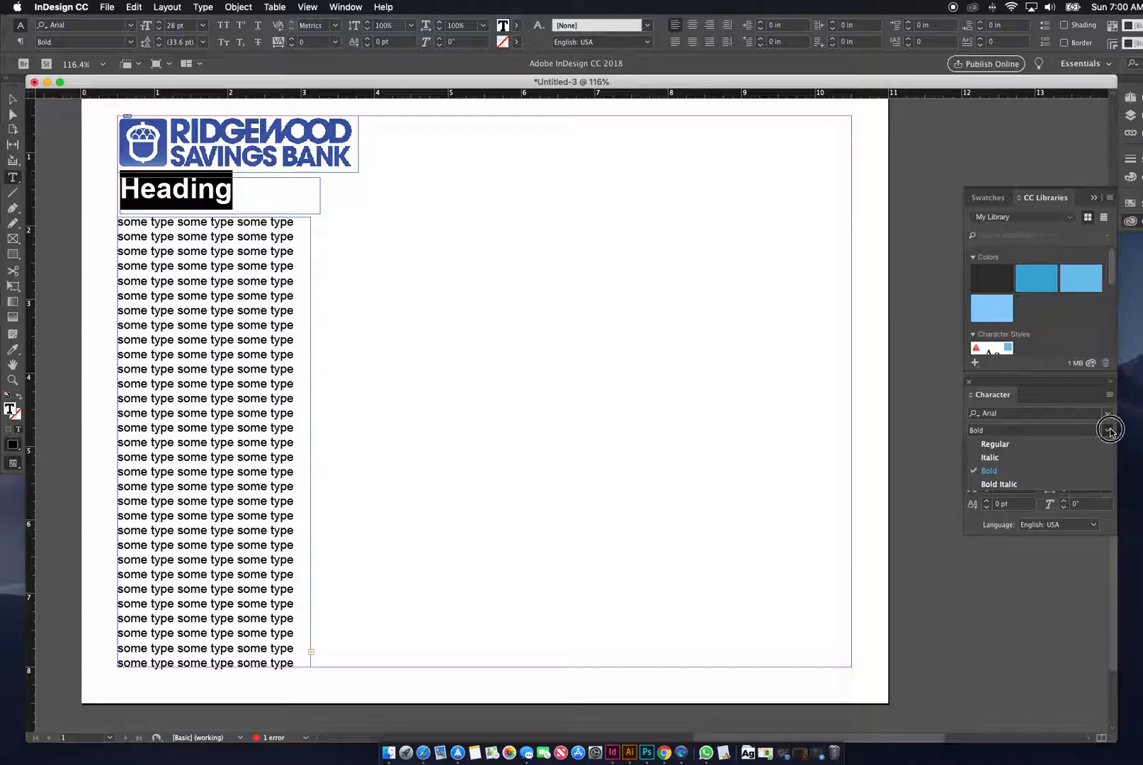
click(1107, 429)
Try different sizes on all the body text in the column and set it to 10 pt.
click(190, 295)
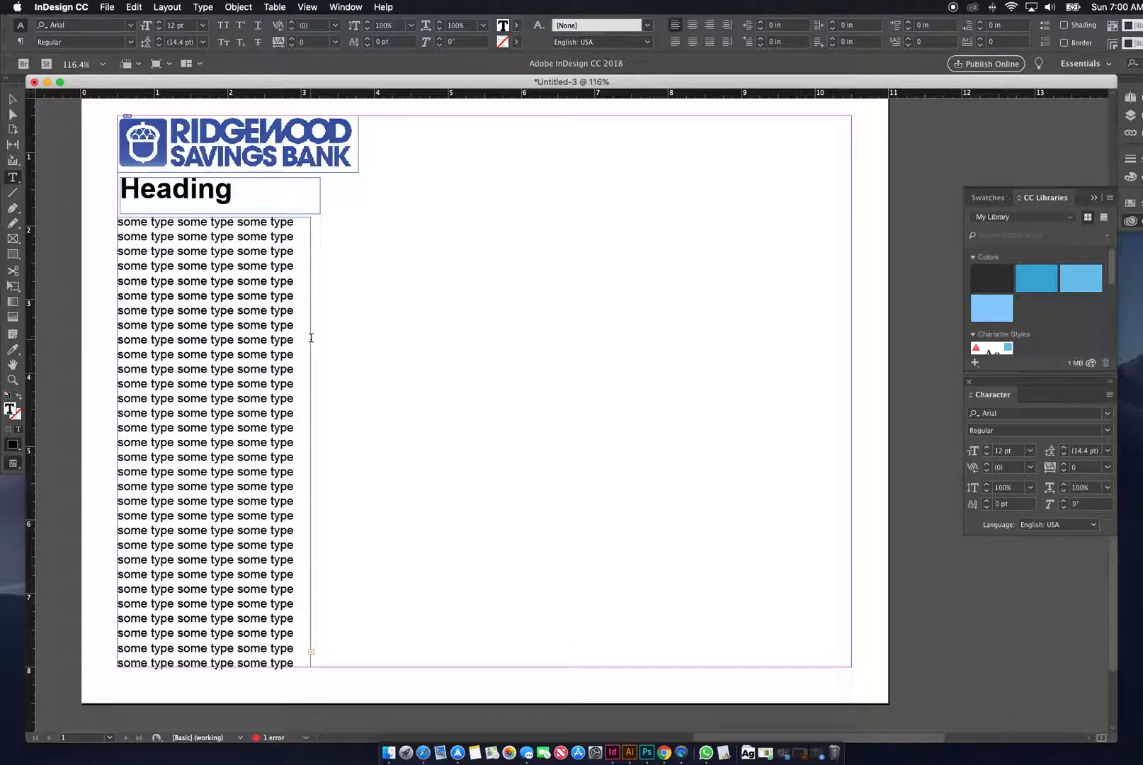
key(super+a)
click(987, 455)
click(986, 455)
click(987, 455)
click(986, 454)
click(986, 446)
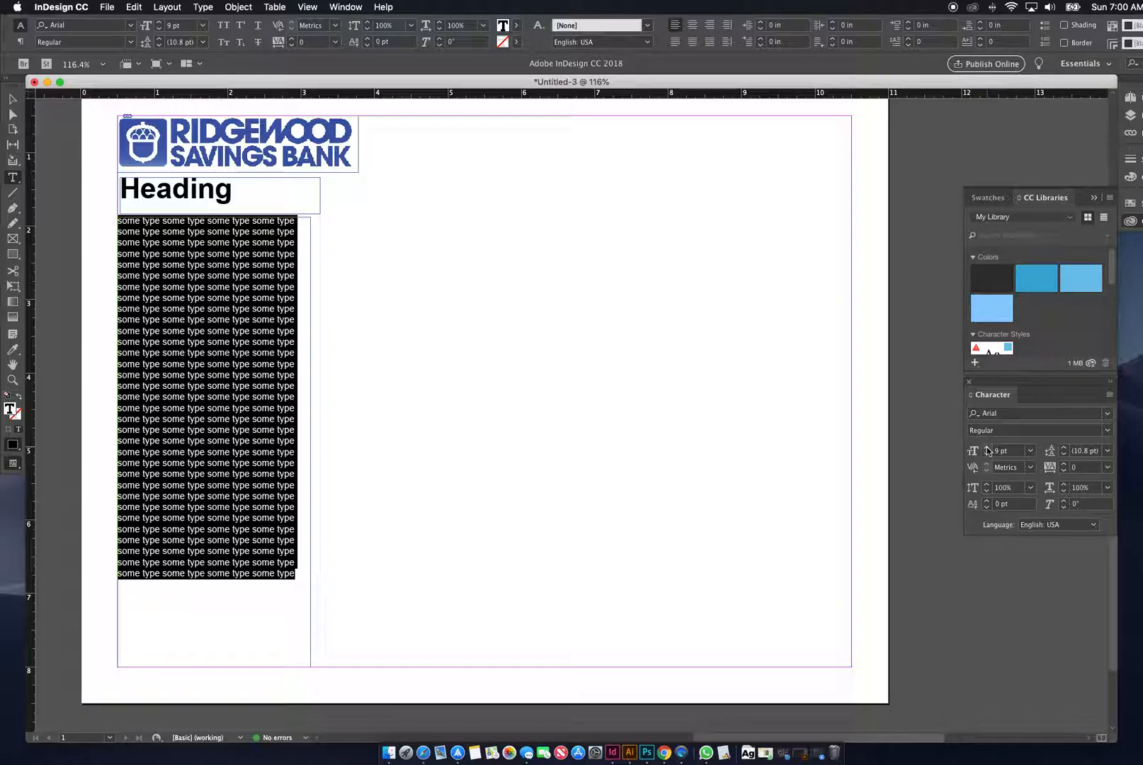
click(987, 446)
click(987, 447)
click(987, 447)
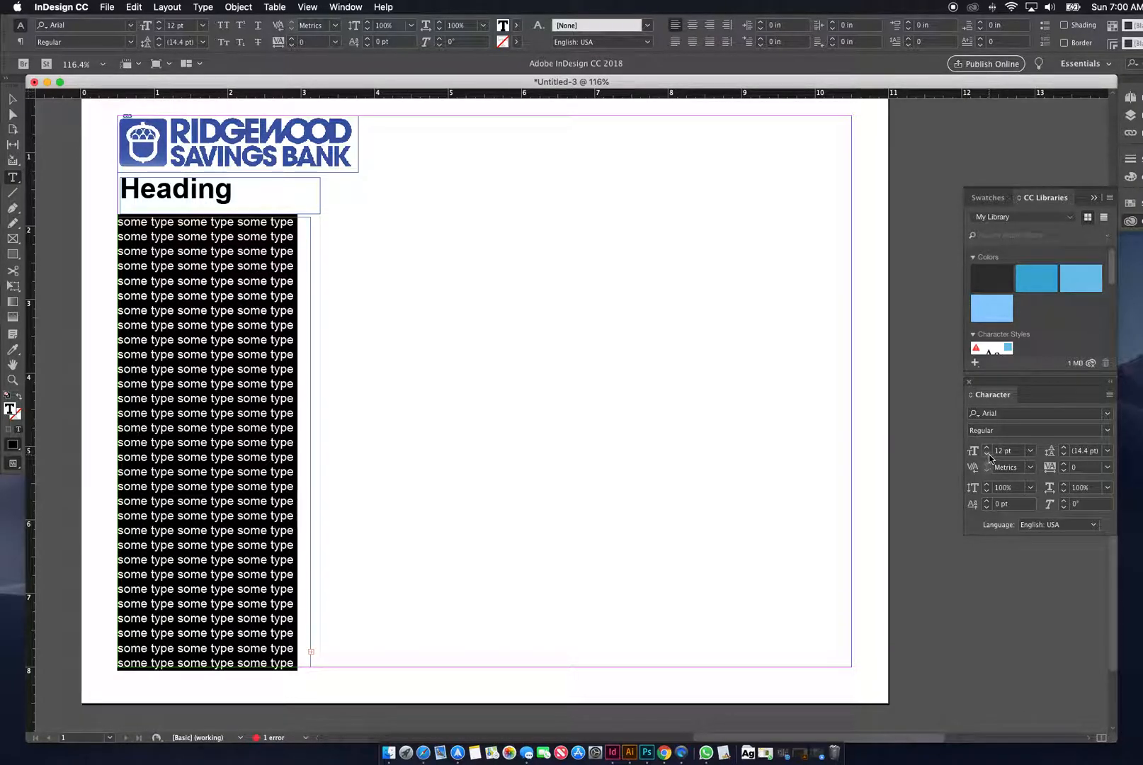
click(987, 456)
click(990, 457)
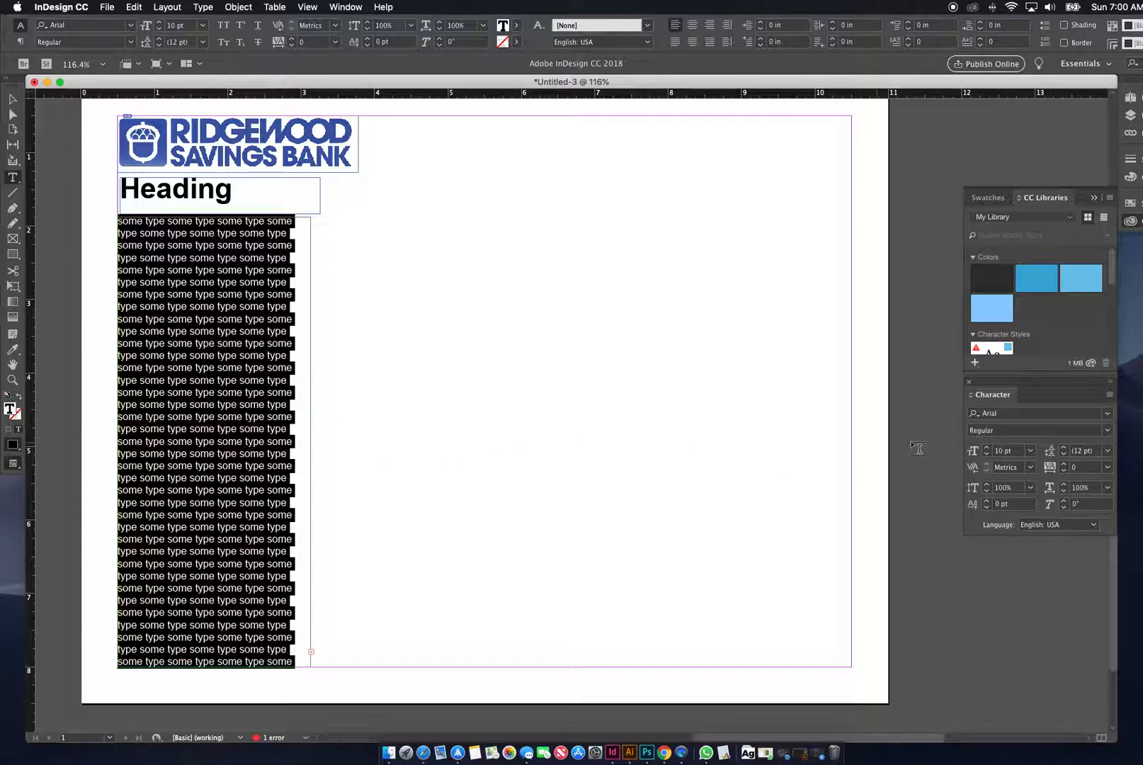
Increase the leading of the body text to 16 pt.
click(1064, 447)
click(1063, 447)
click(1063, 447)
click(1063, 447)
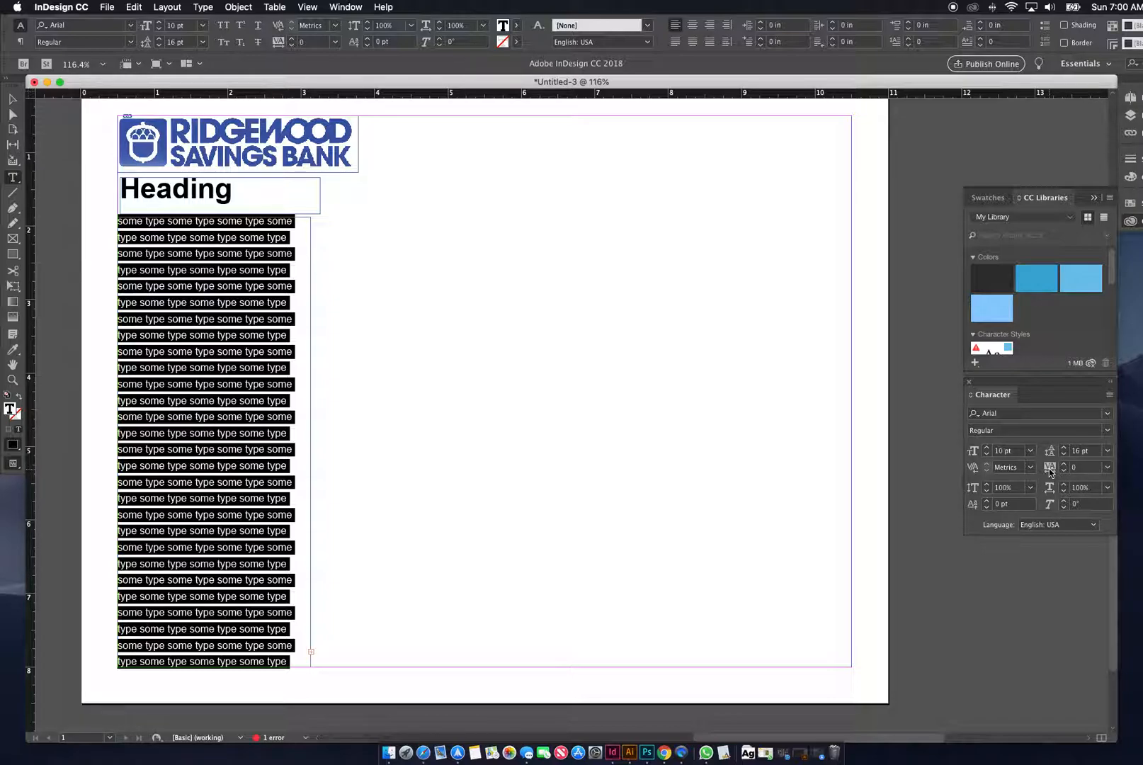
Adjust the tracking of the body text, choosing the preset value 10.
click(1064, 463)
click(1063, 463)
click(1050, 470)
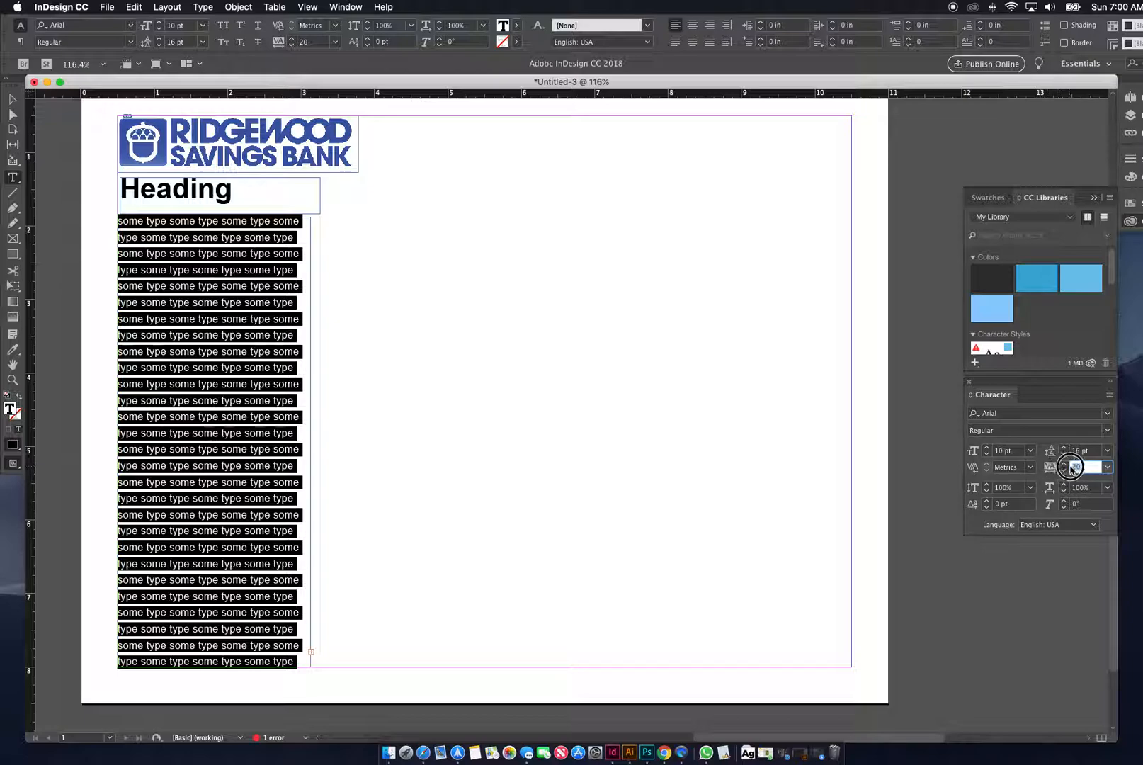
click(1106, 466)
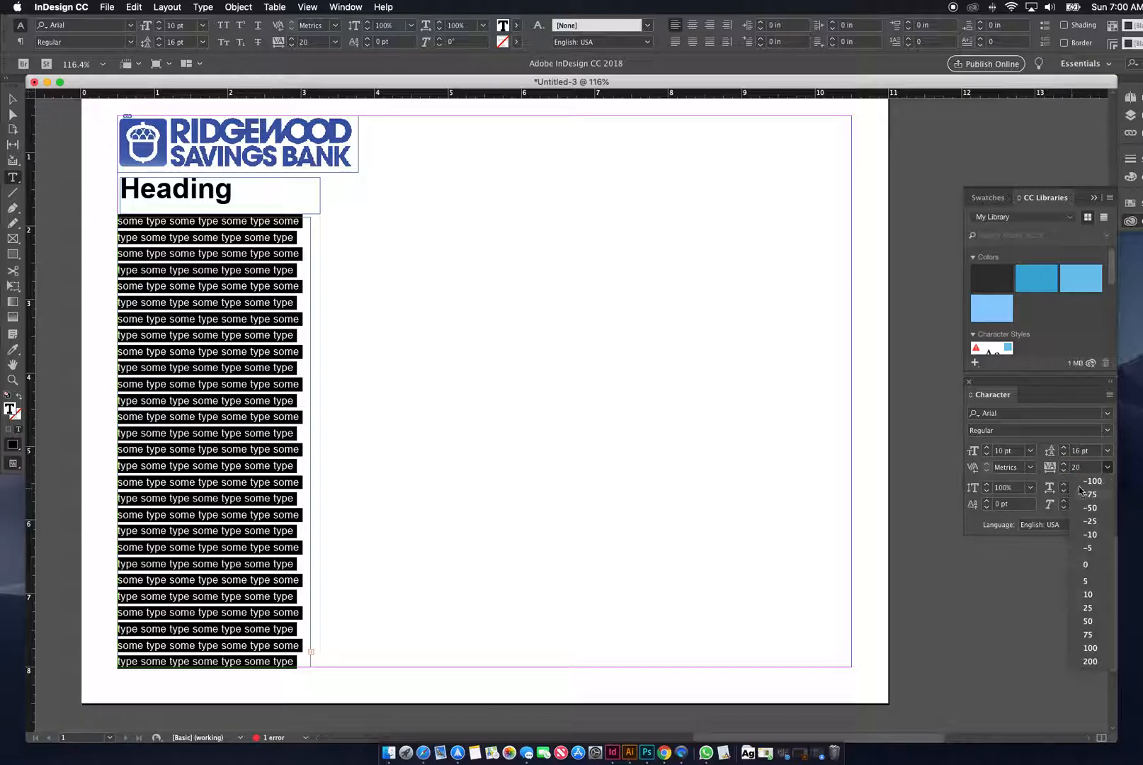
click(1089, 594)
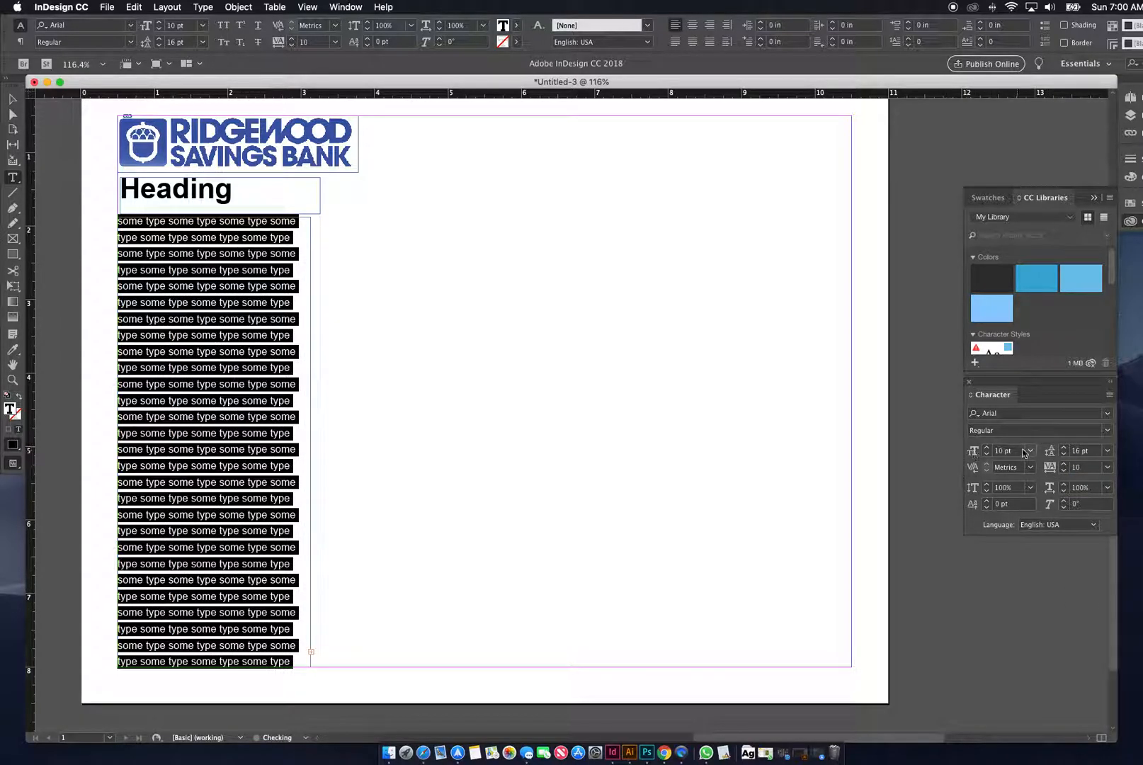
Increase the tracking of the body text to 140 and leave text editing with the column's frame selected.
click(1065, 464)
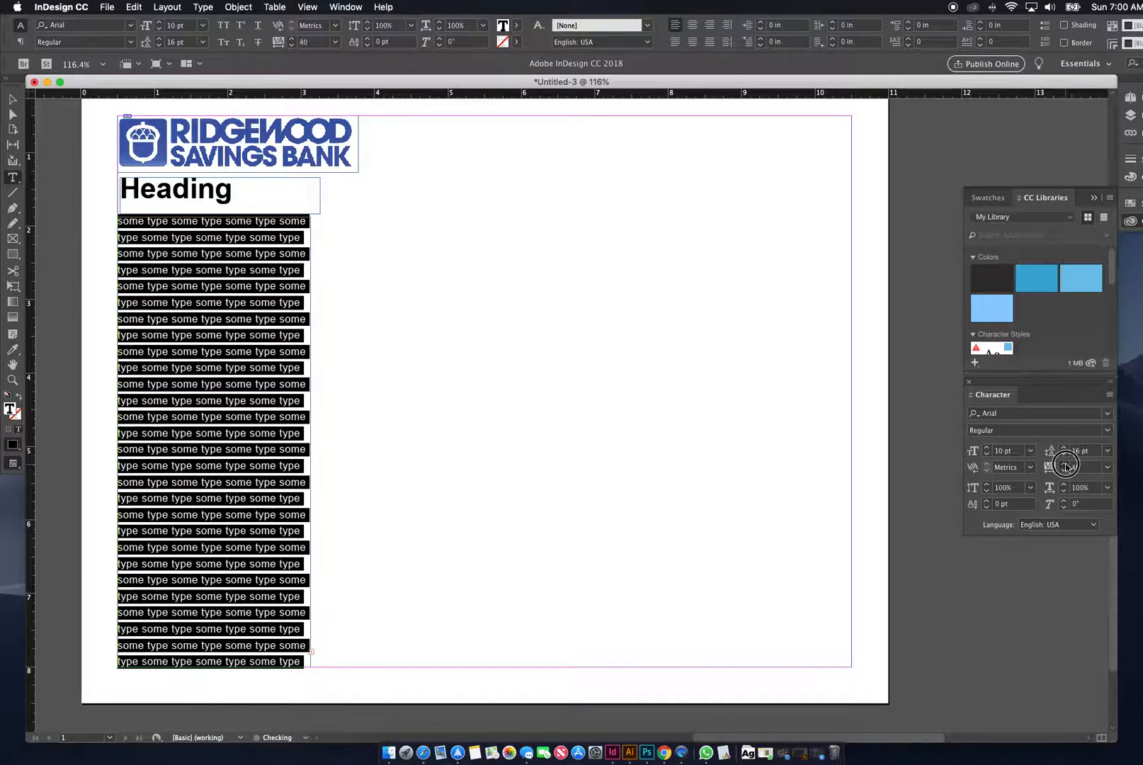
click(1064, 464)
click(1064, 464)
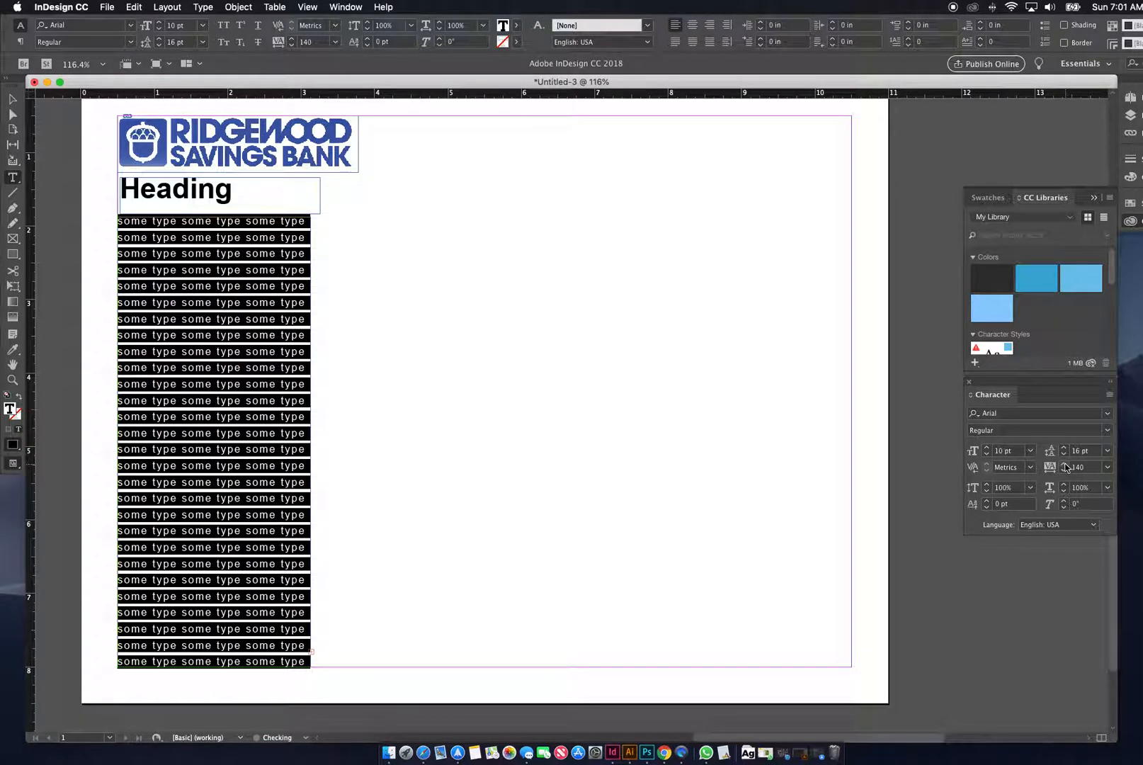
click(12, 100)
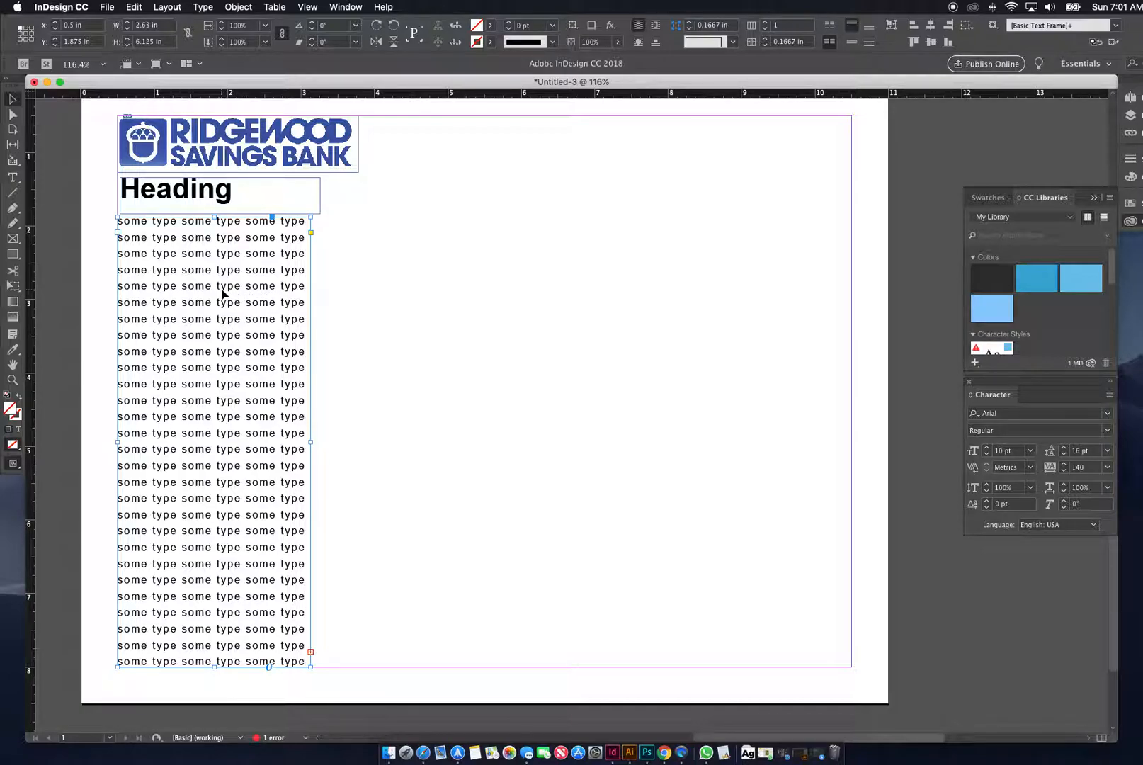
Duplicate the body text column alongside the original at X 3.26 in and the same vertical position.
drag(222, 292, 424, 297)
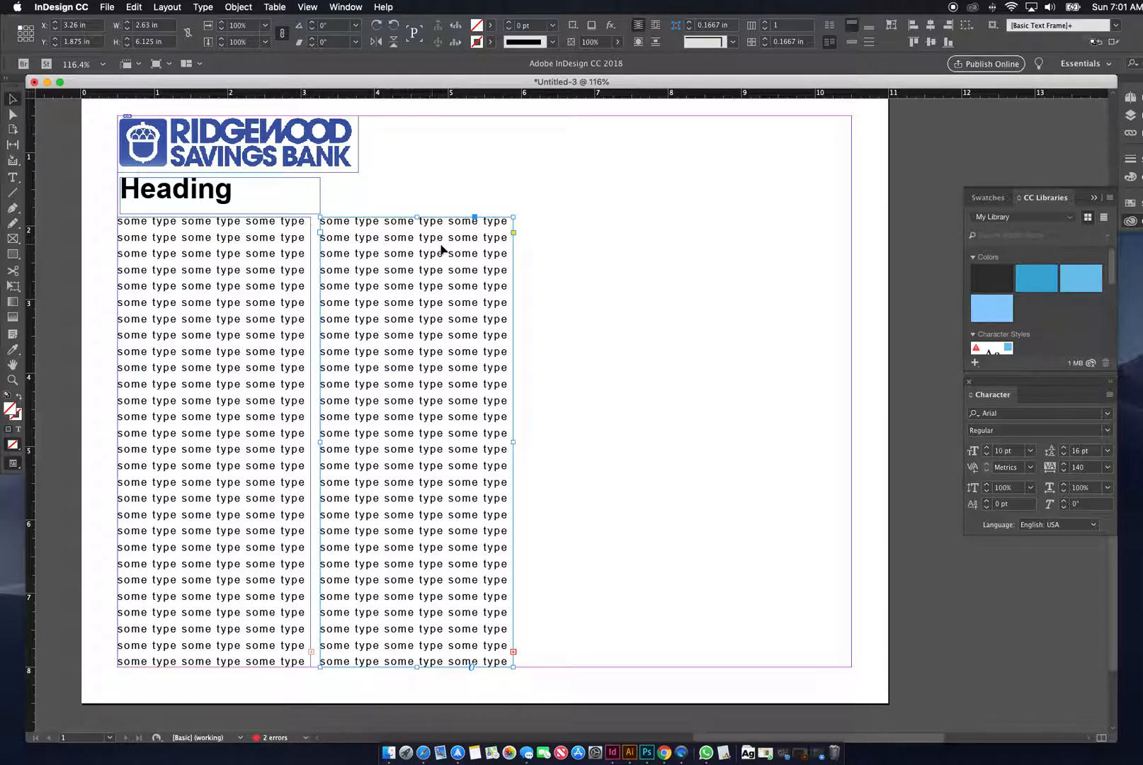
double_click(353, 270)
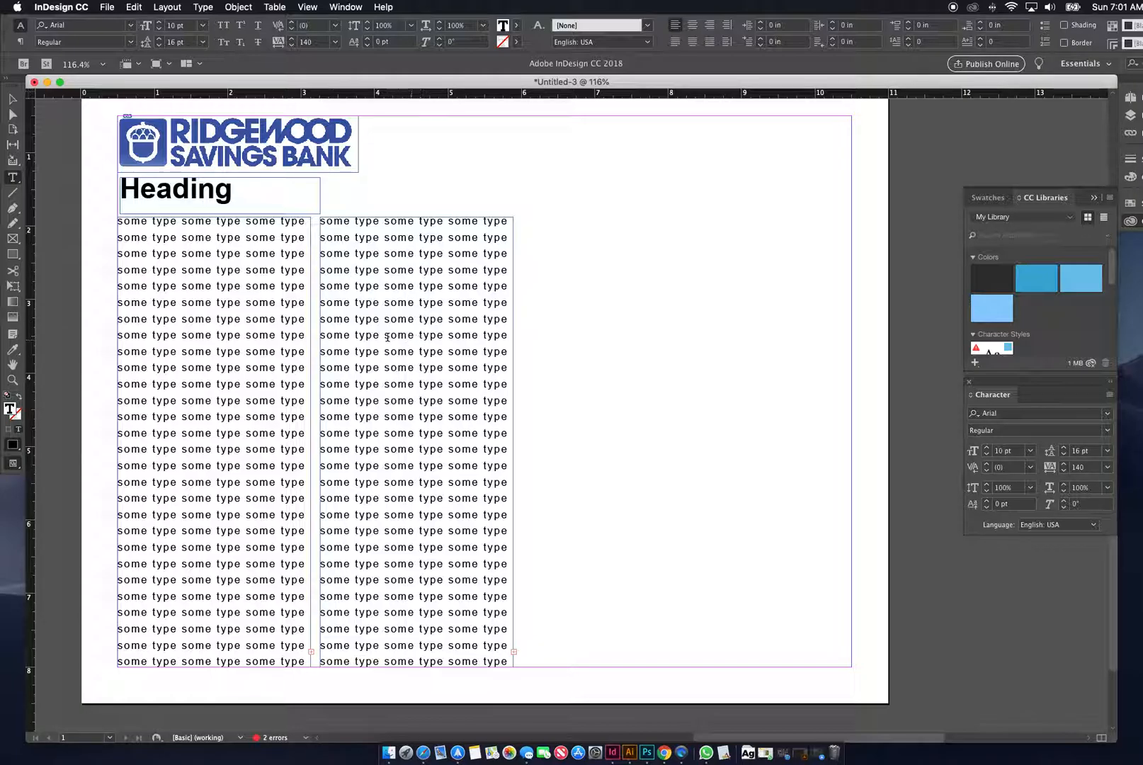
key(Escape)
Replace the heading text below the logo with HEADING in all capitals.
click(201, 187)
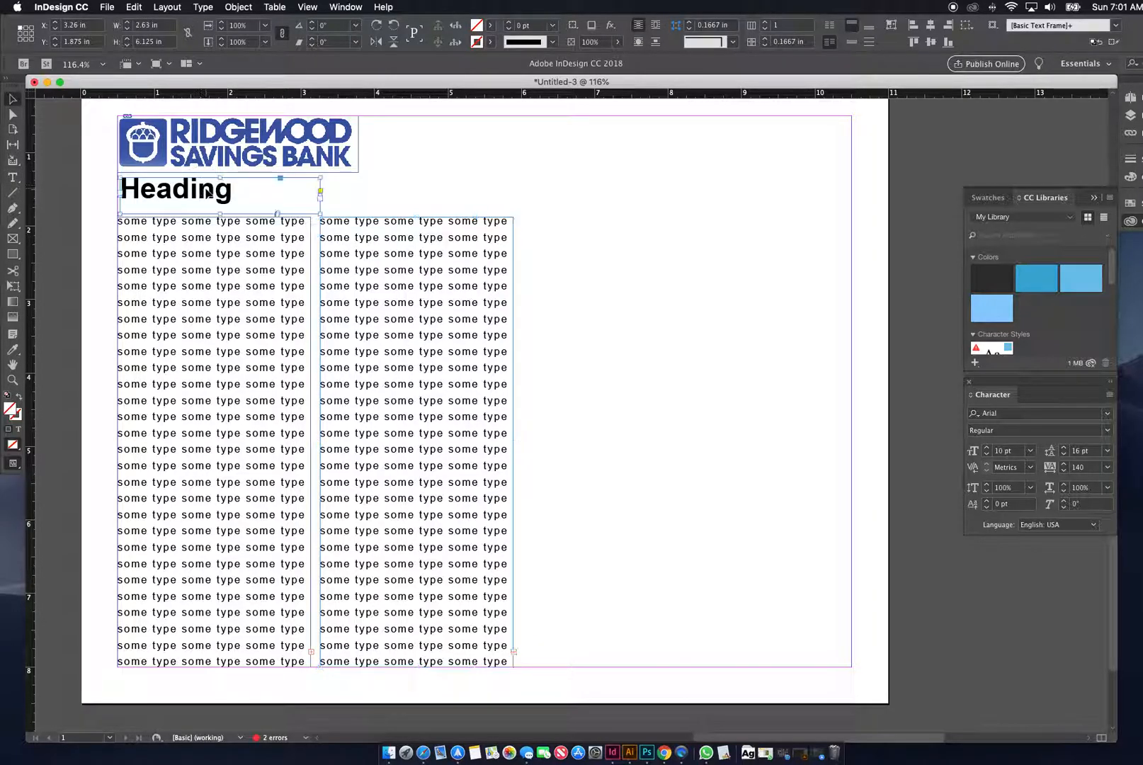
double_click(239, 191)
drag(238, 191, 84, 191)
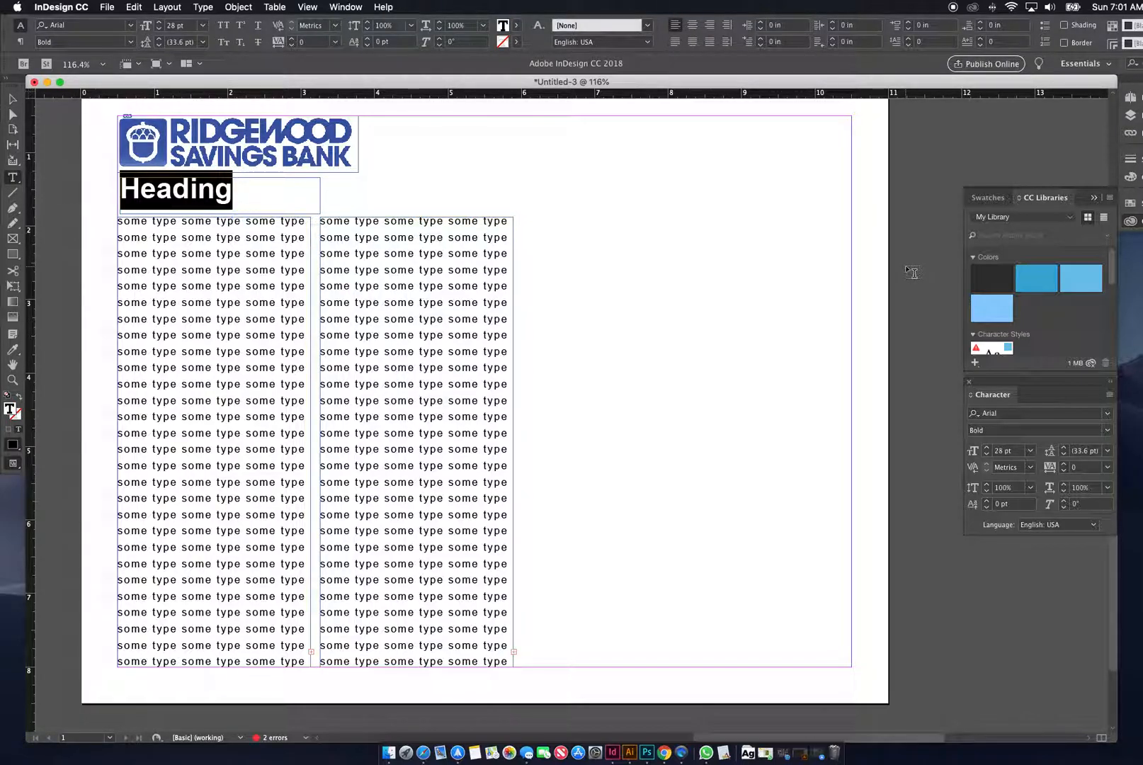
text(HEADING)
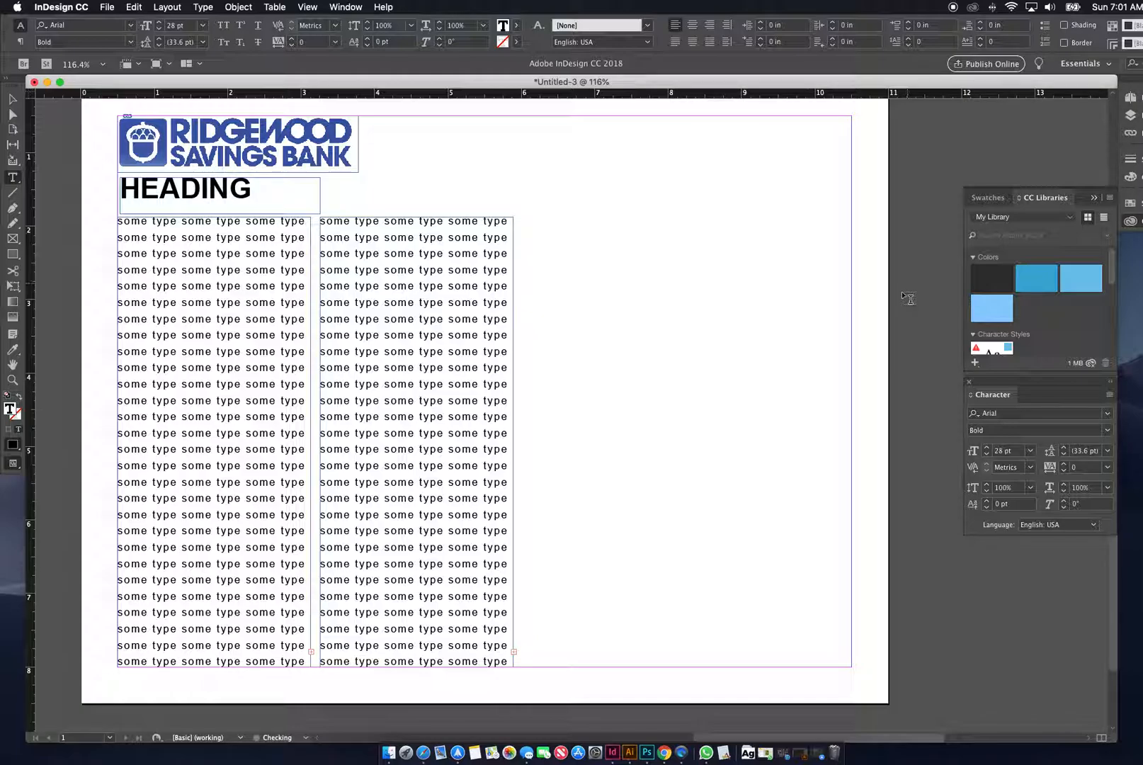
Color the whole heading text with the logo's blue, sampled using the Eyedropper tool.
click(13, 100)
double_click(236, 190)
drag(271, 185, 113, 190)
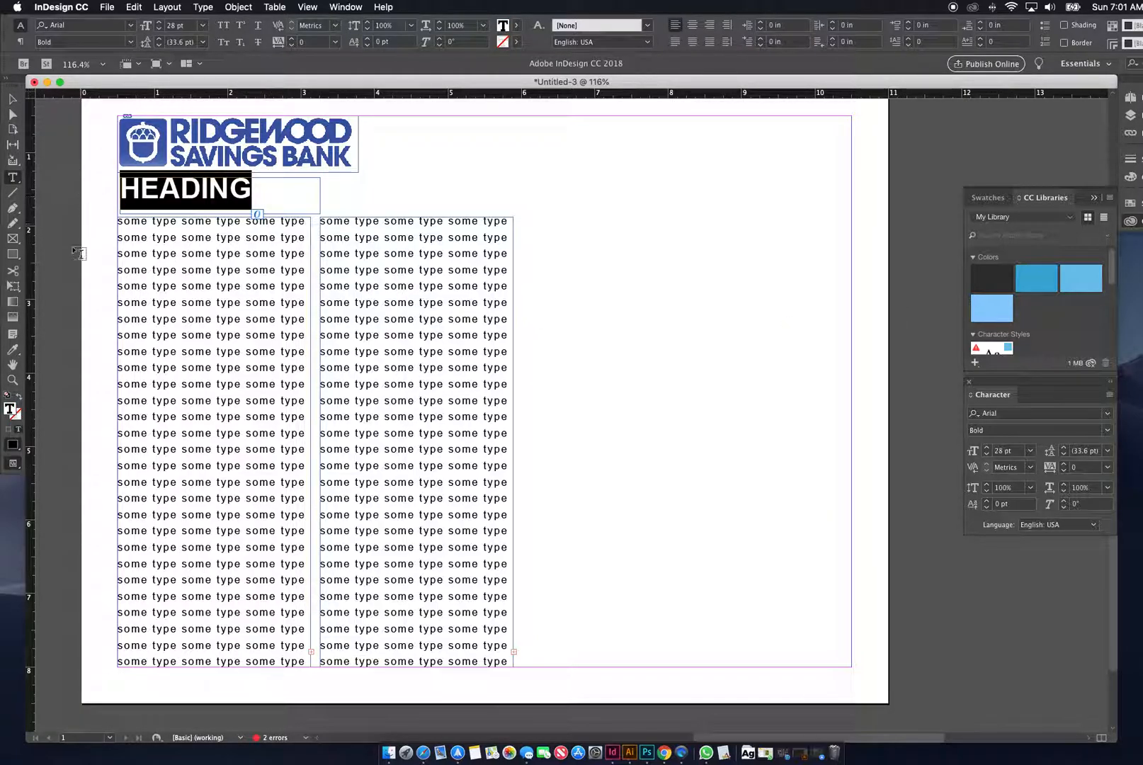
click(13, 349)
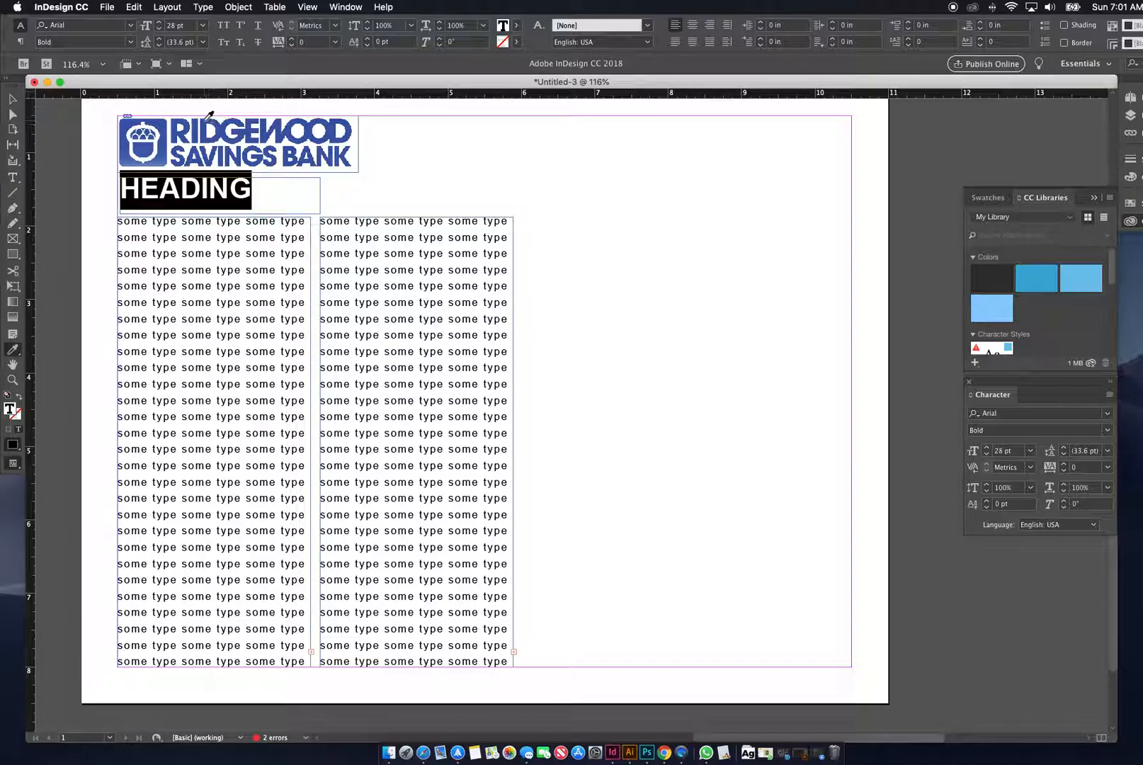
click(213, 129)
click(13, 99)
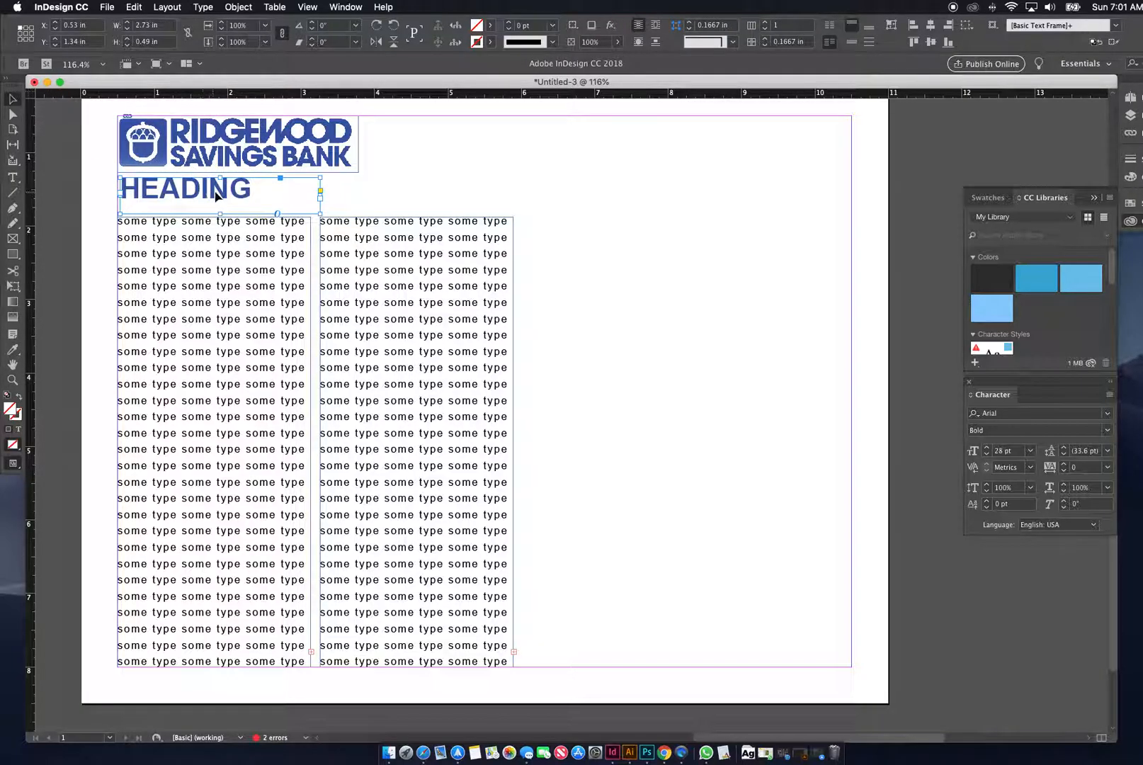
Shorten the heading's frame to 0.38 in high and nudge it to X 0.4744 in, Y 1.5067 in, just above the body text.
drag(219, 214, 219, 205)
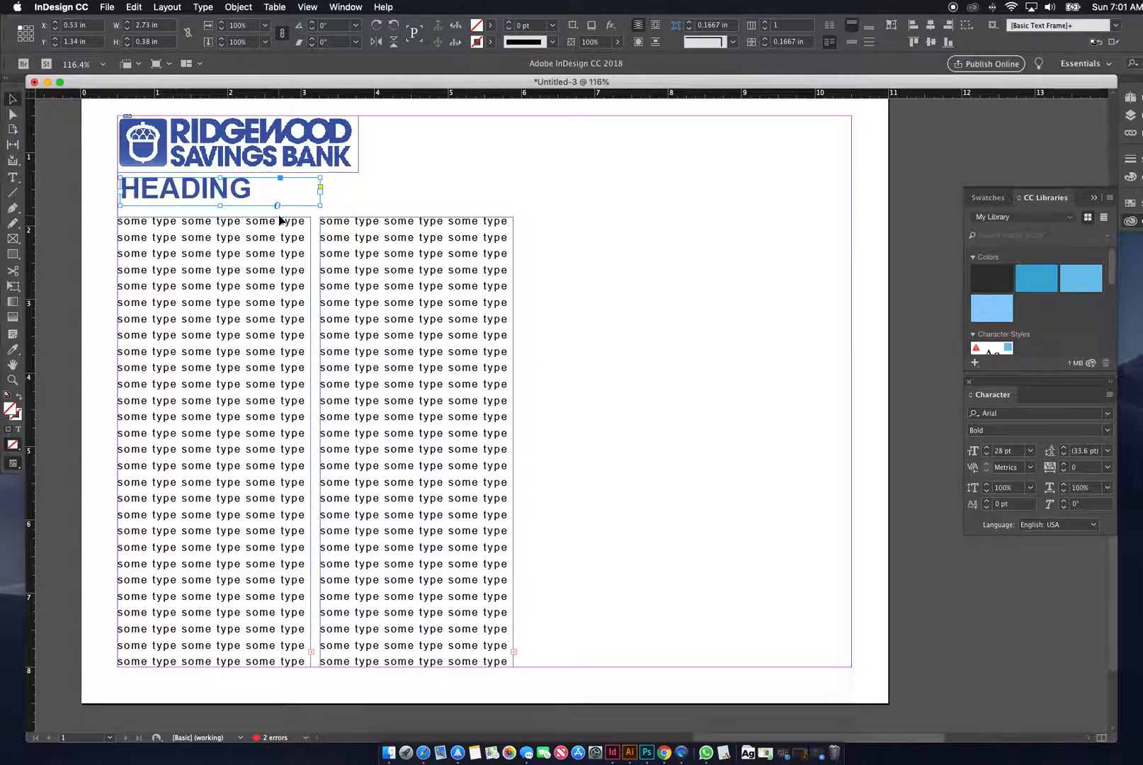
key(shift+Down)
key(Left)
key(Left)
key(Left)
key(Left)
key(Down)
key(Down)
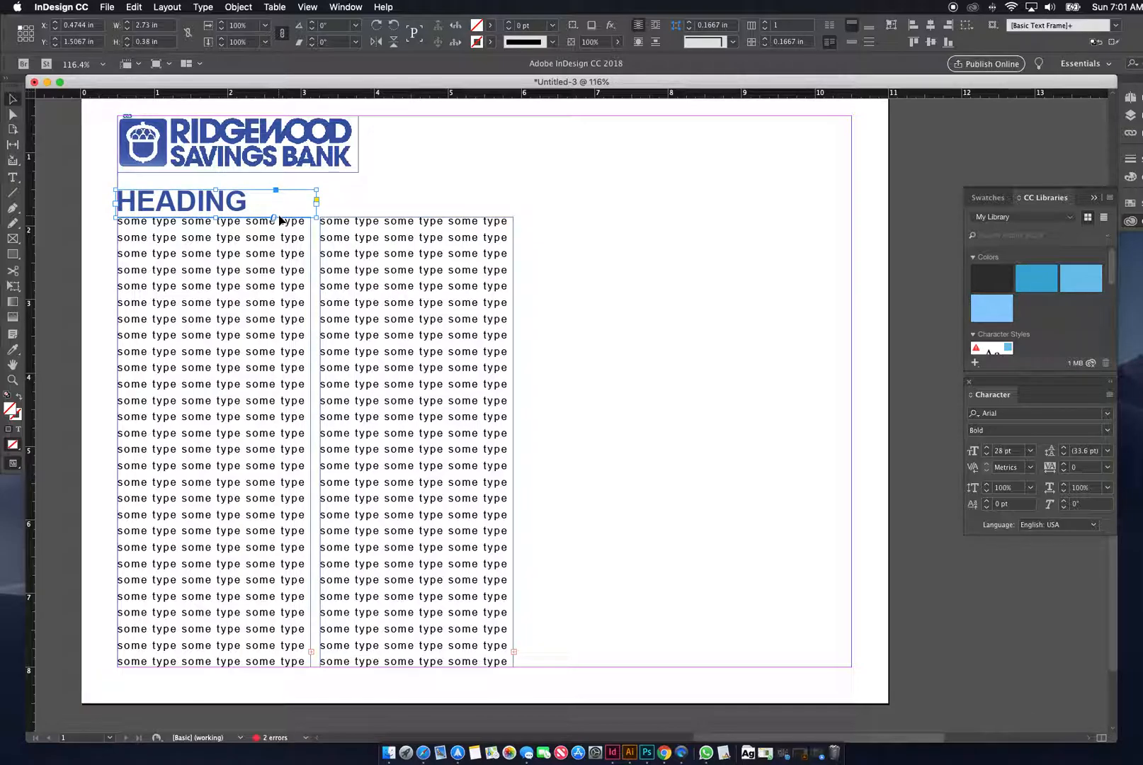
Set the tracking of the letter H in the heading to -20.
double_click(206, 200)
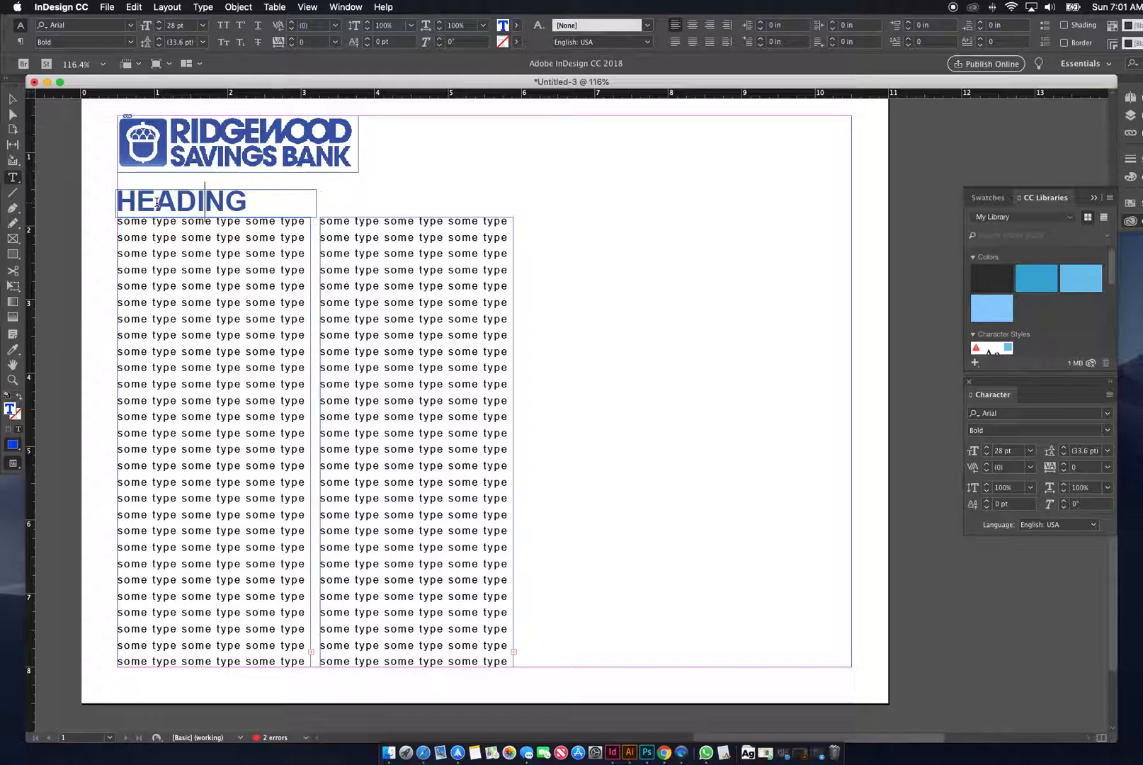
drag(155, 201, 144, 201)
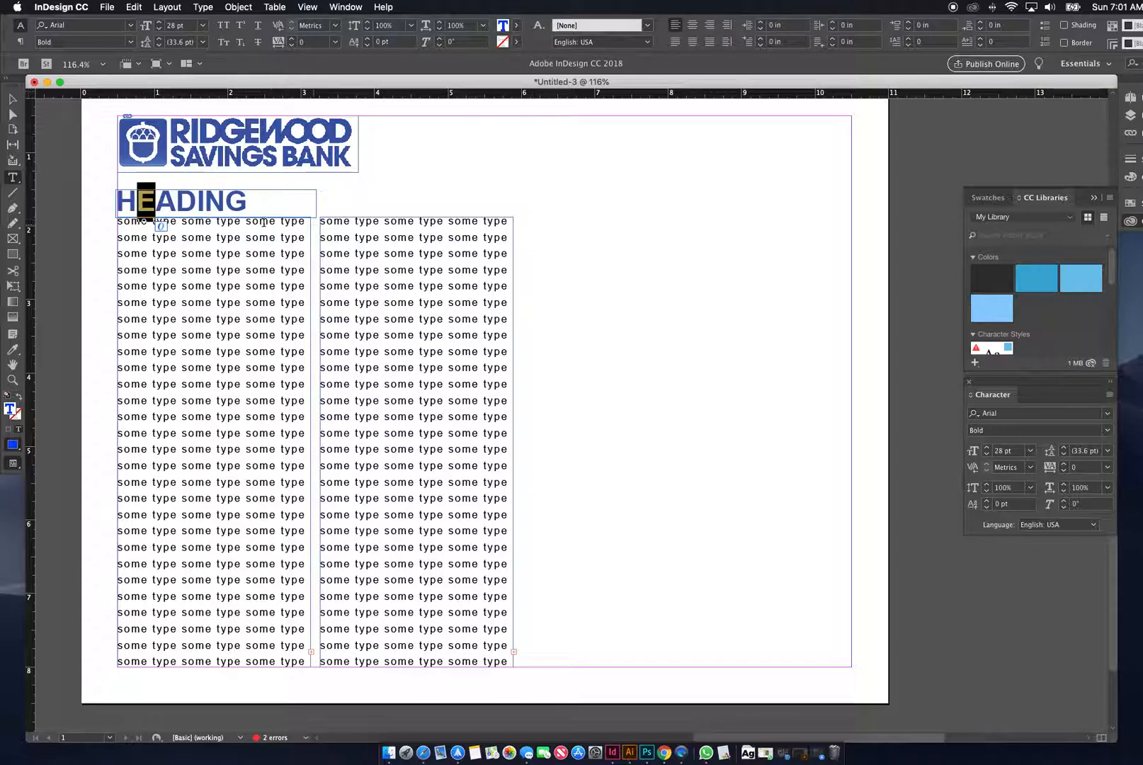
double_click(144, 201)
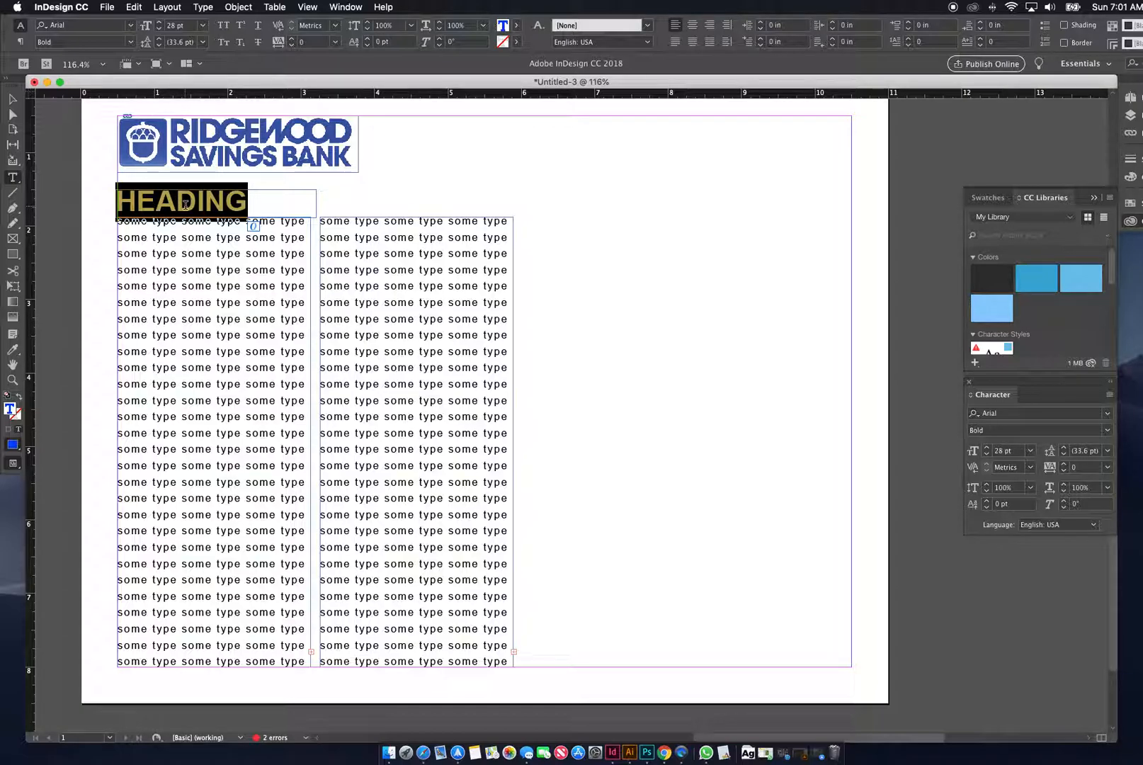
click(137, 204)
drag(137, 203, 101, 199)
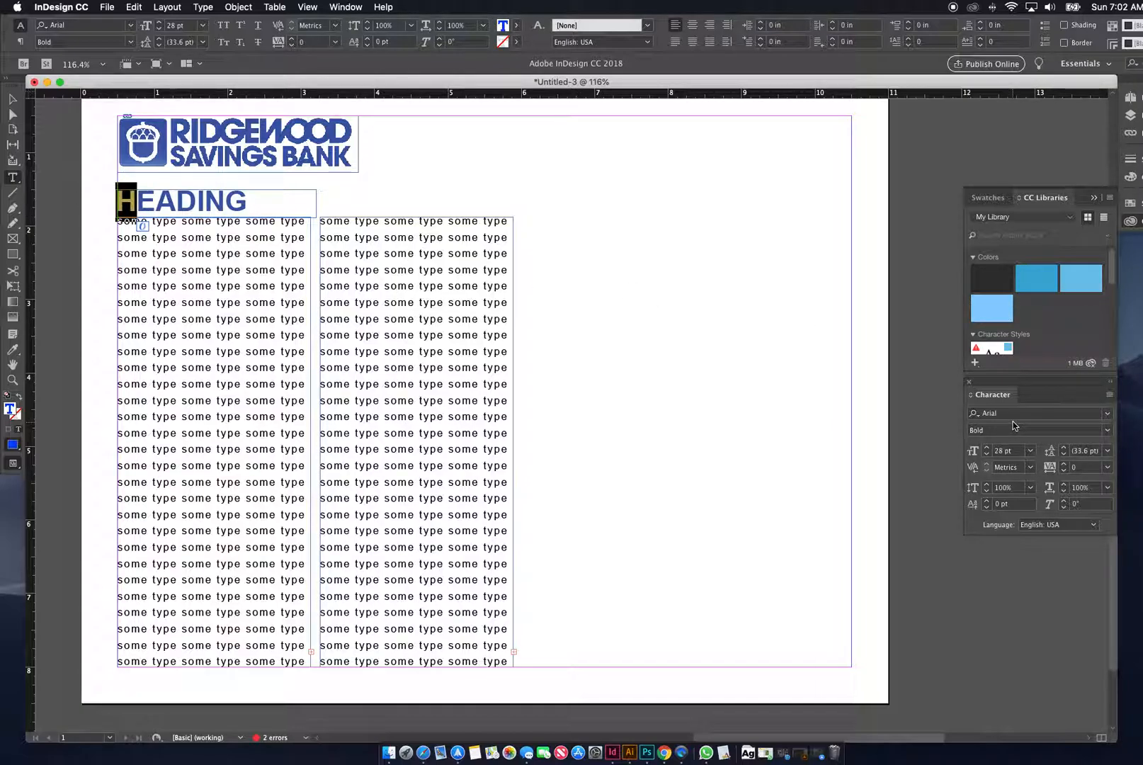
click(1064, 471)
click(1064, 471)
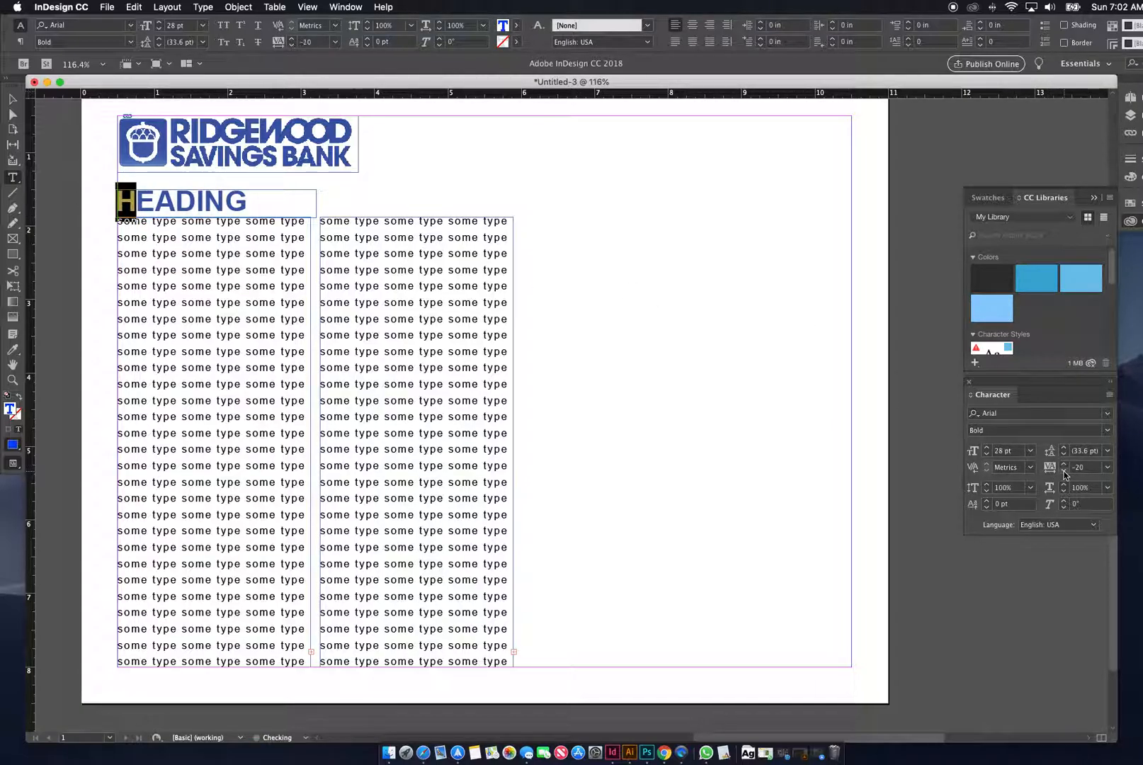
click(220, 206)
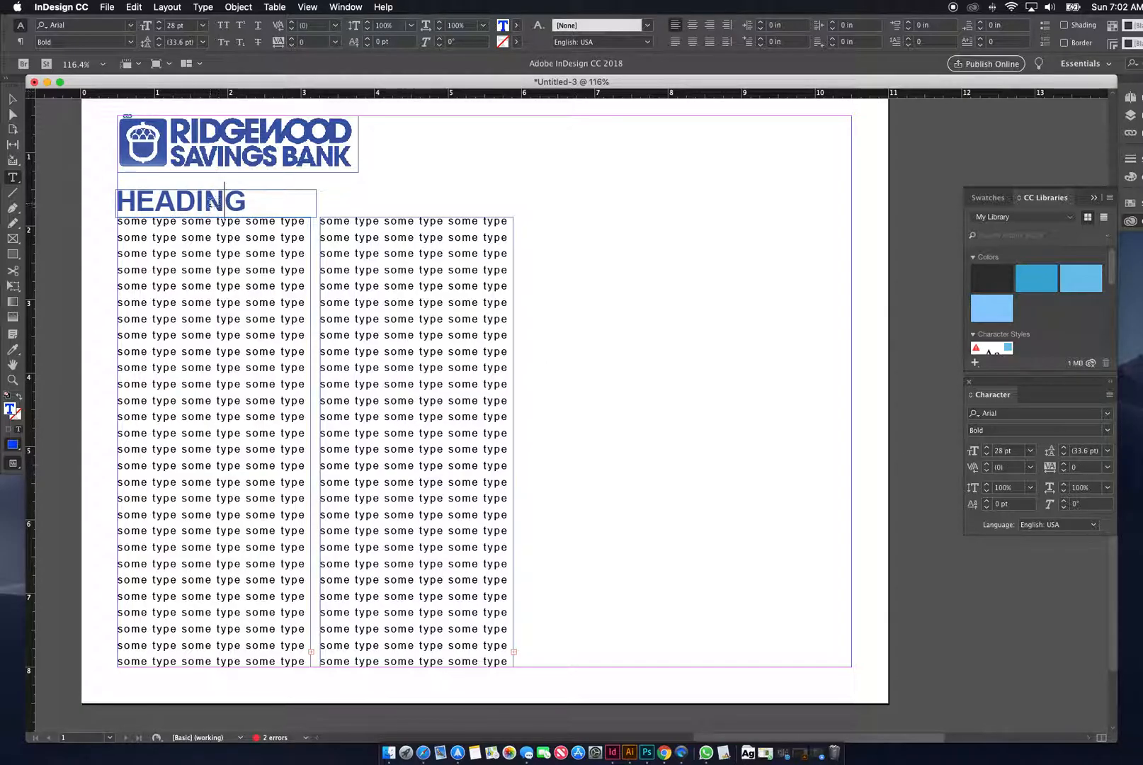
Set the tracking of the letter E in the heading to 30.
drag(136, 205, 154, 205)
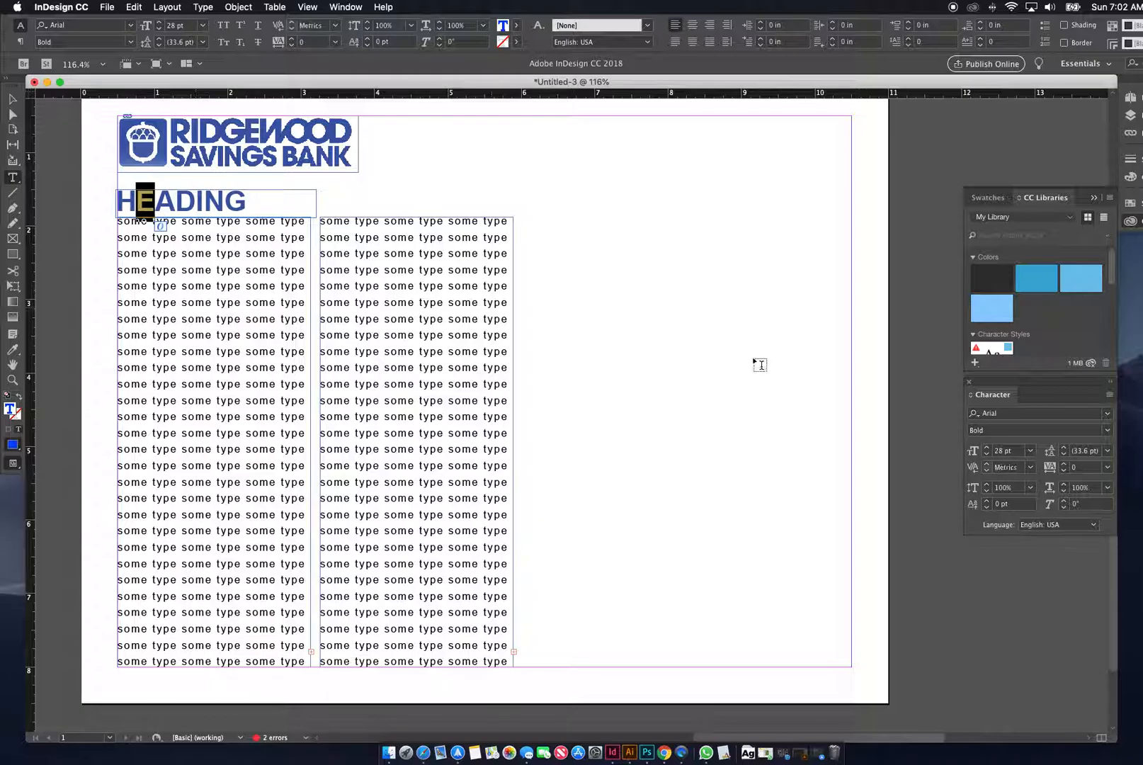
click(1063, 463)
click(1064, 464)
click(1063, 464)
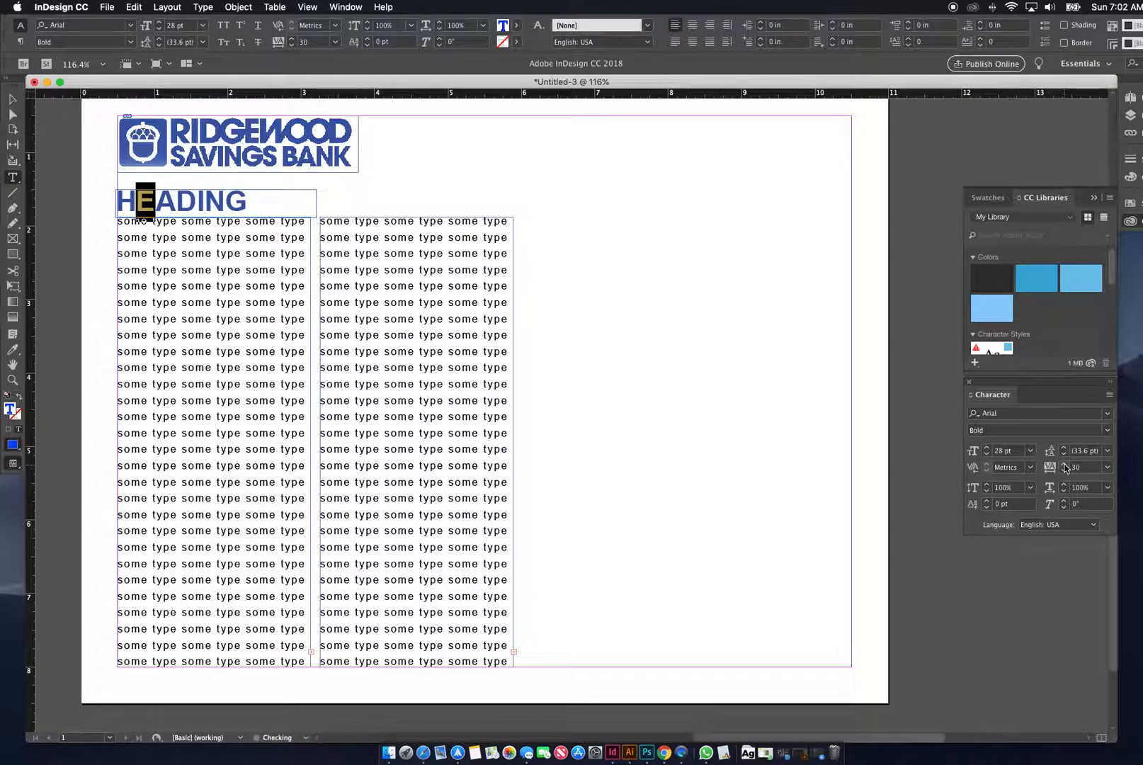
click(225, 202)
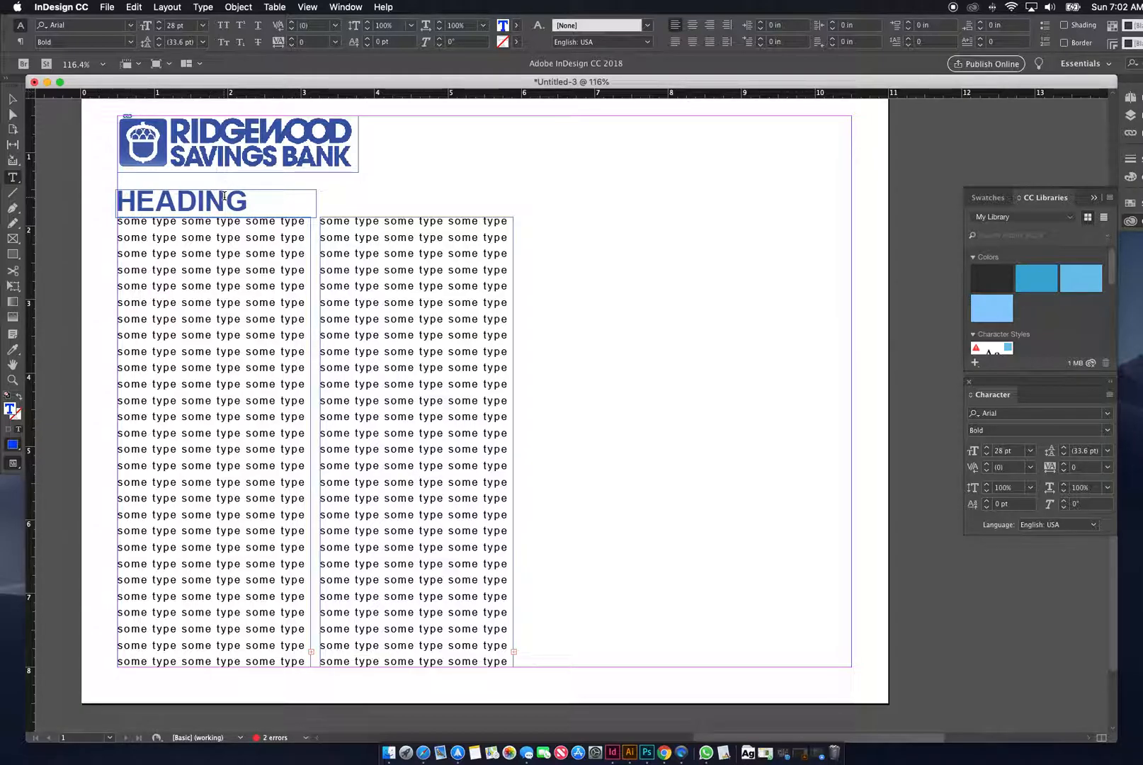
Set the letter N in the heading to 28 pt leading and -20 tracking, and leave text editing with the heading's frame selected.
drag(206, 201, 223, 202)
click(1063, 454)
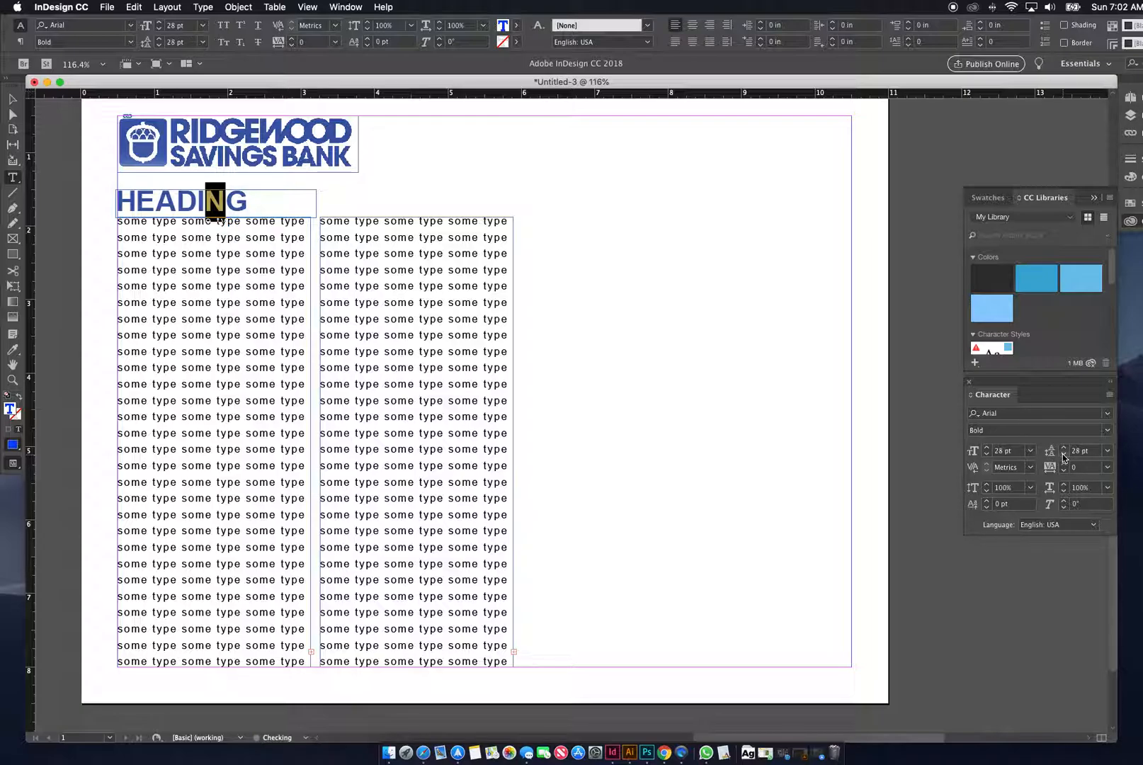
click(1064, 472)
click(1064, 471)
key(Right)
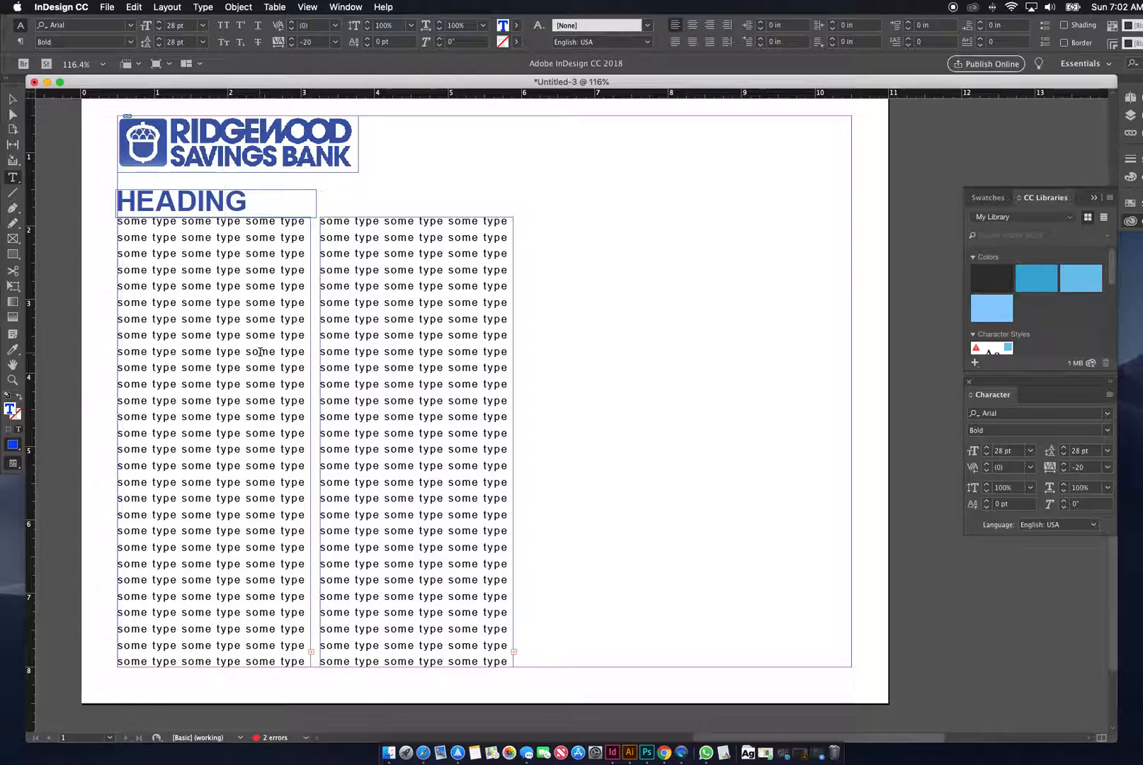
click(12, 99)
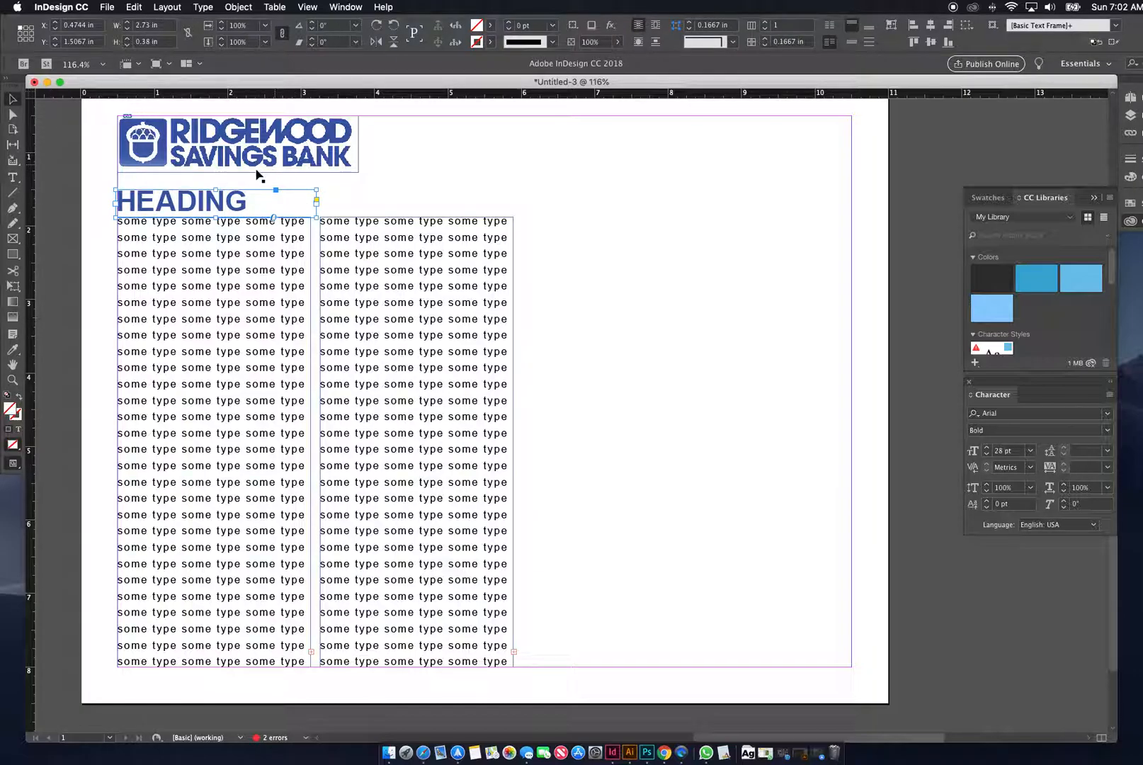
Review the document's available export formats, choosing Adobe PDF (Print), and leave without exporting.
click(107, 10)
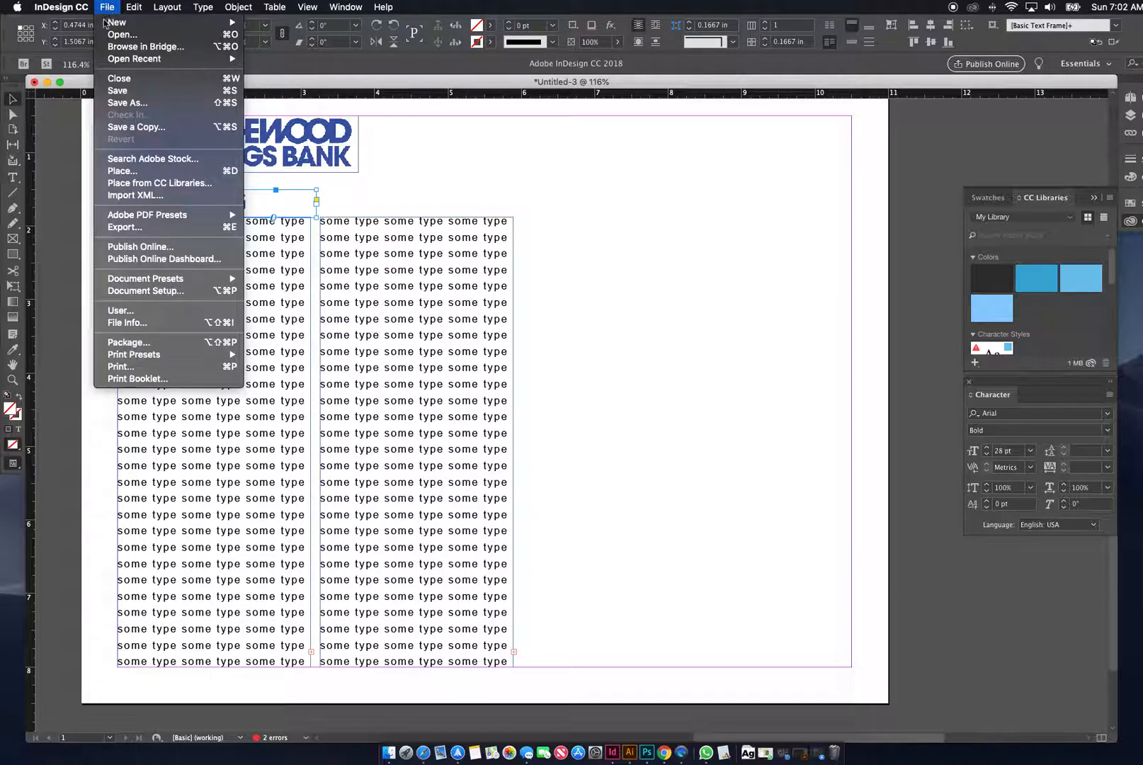
click(134, 228)
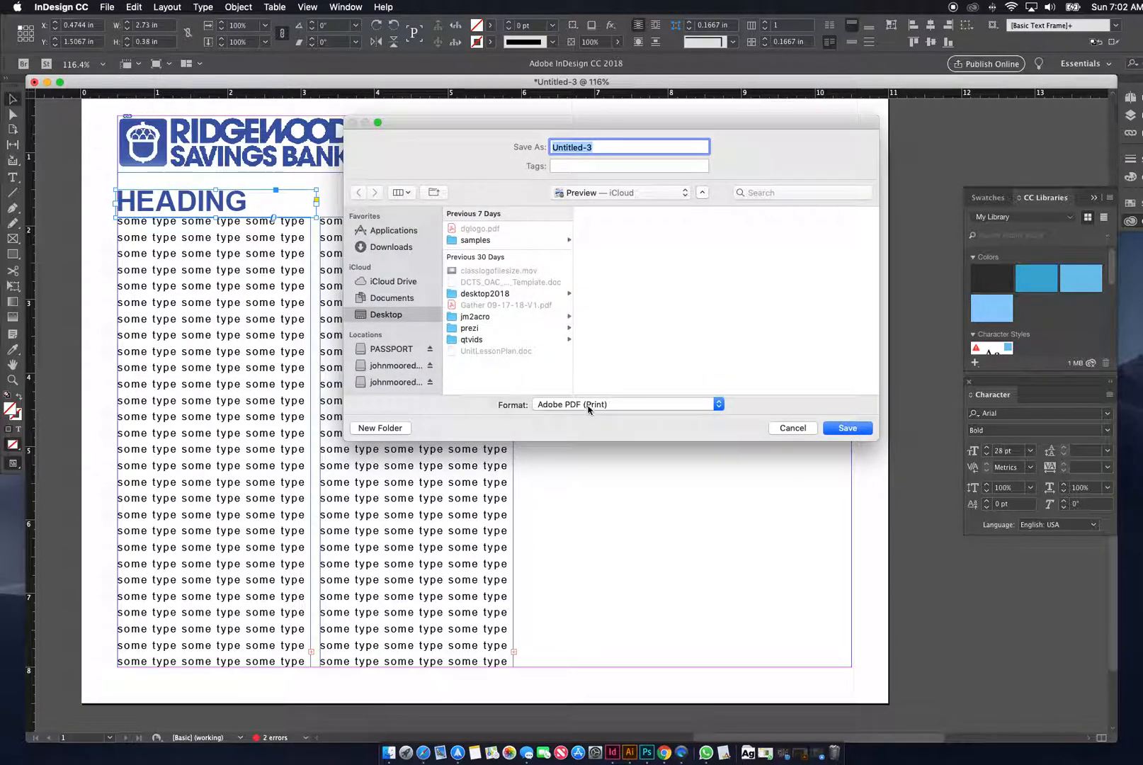
click(587, 409)
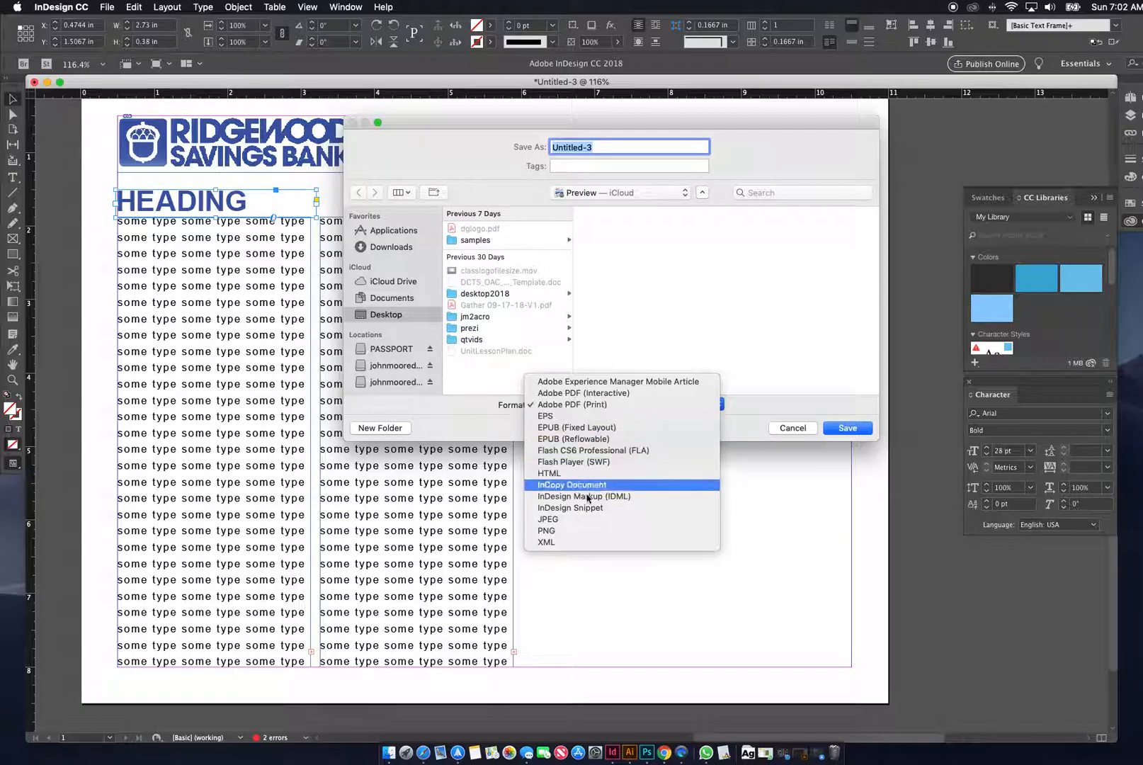
click(594, 402)
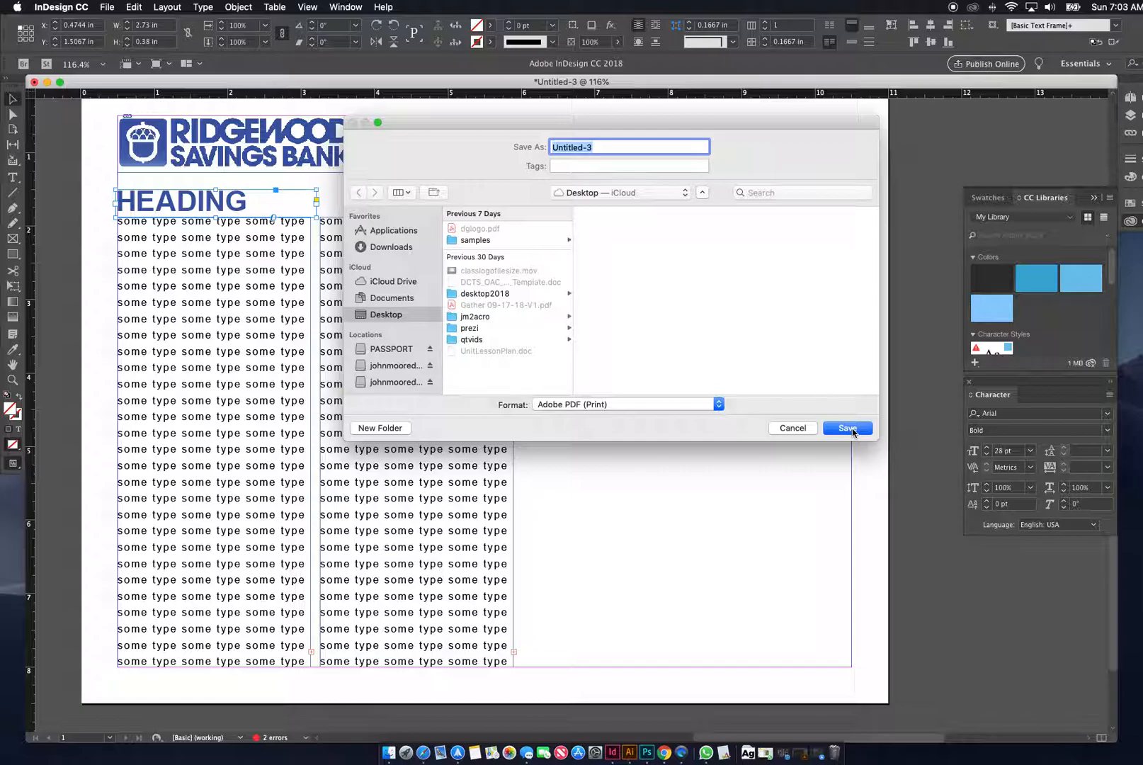
click(793, 428)
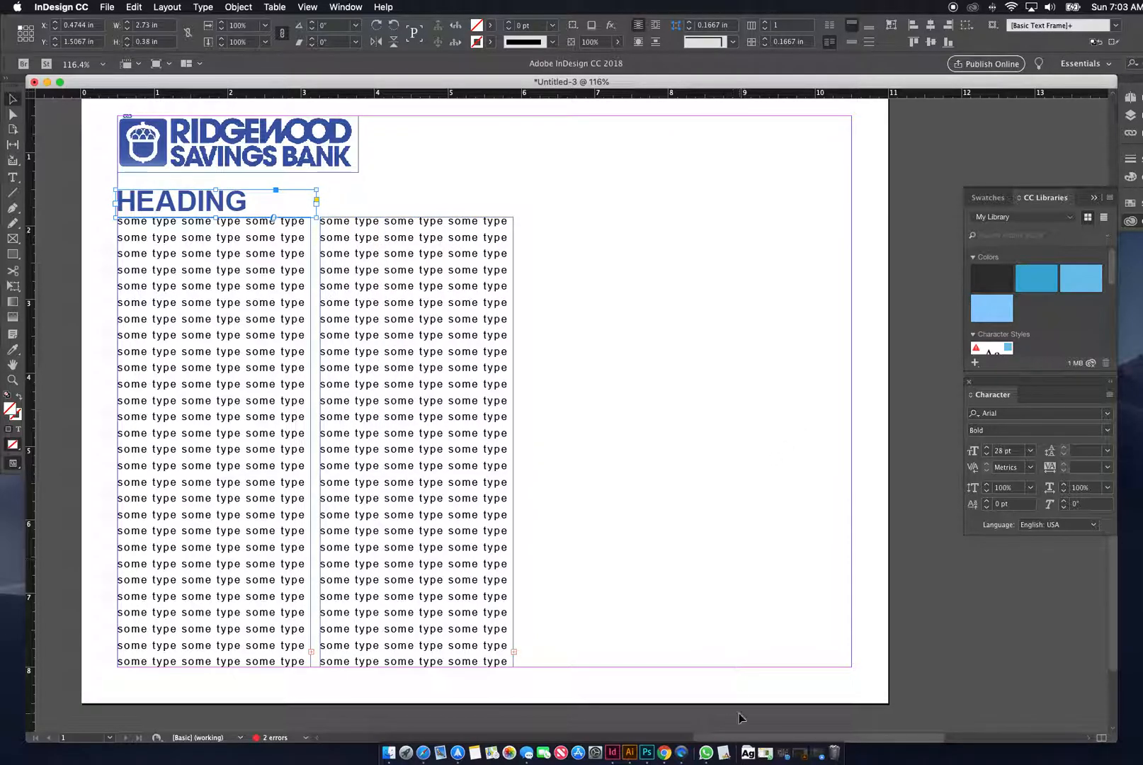